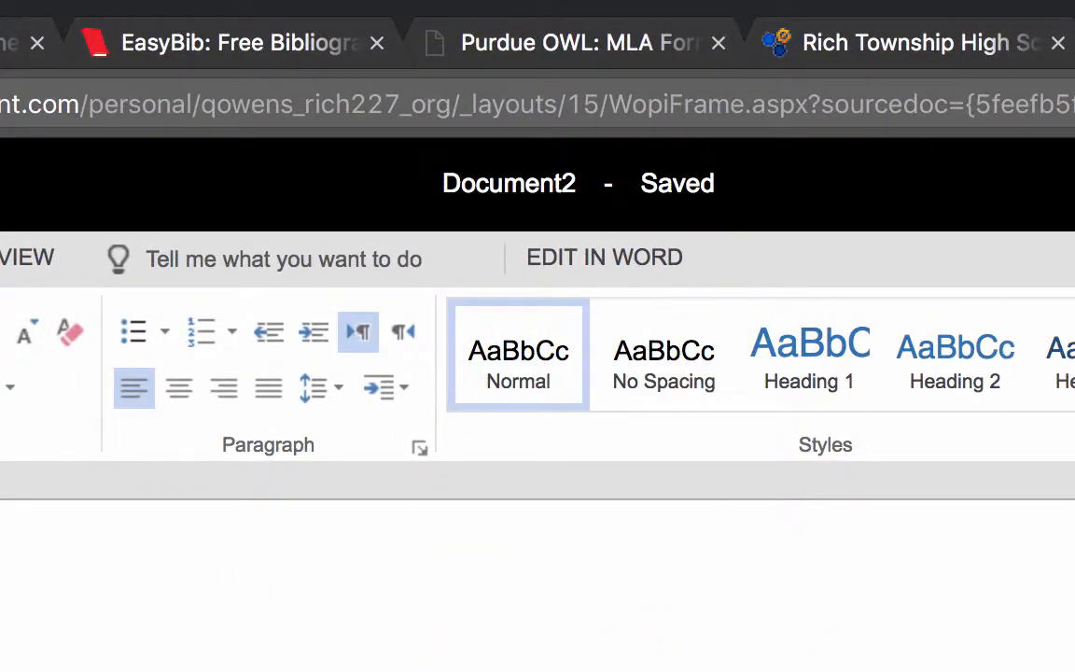
Rename the document to the author's surname followed by 'EvolutionPosthumus'.
{"action": "left_click", "coordinate": [507, 200]}
{"action": "type", "text": "OwensEvolution of"}
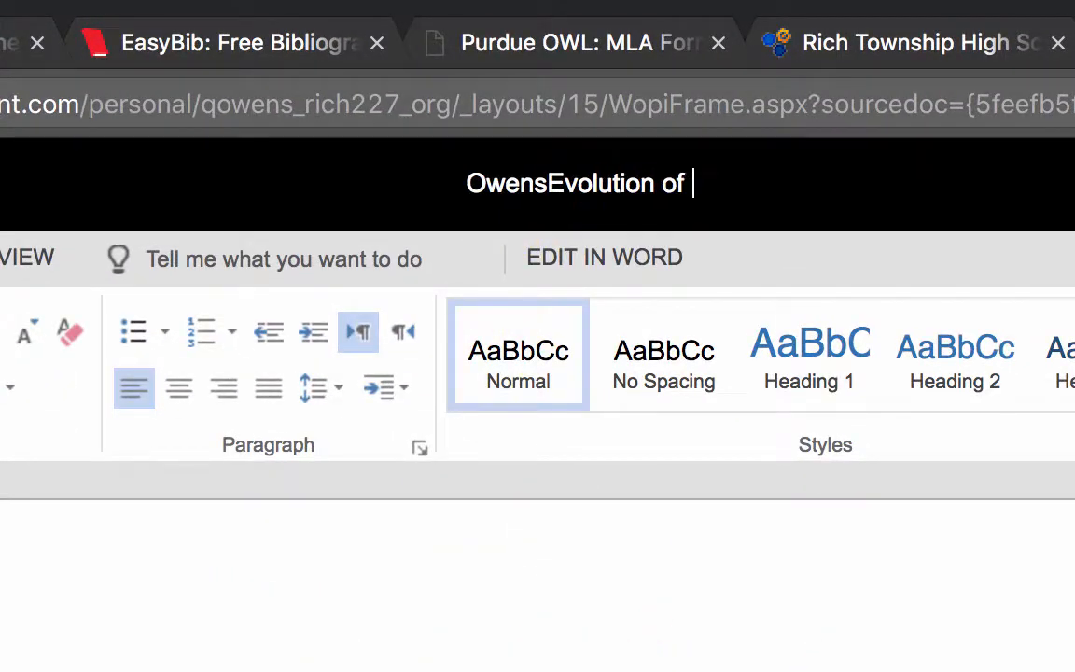
{"action": "key", "text": "BackSpace"}
{"action": "key", "text": "BackSpace"}
{"action": "key", "text": "BackSpace"}
{"action": "key", "text": "BackSpace"}
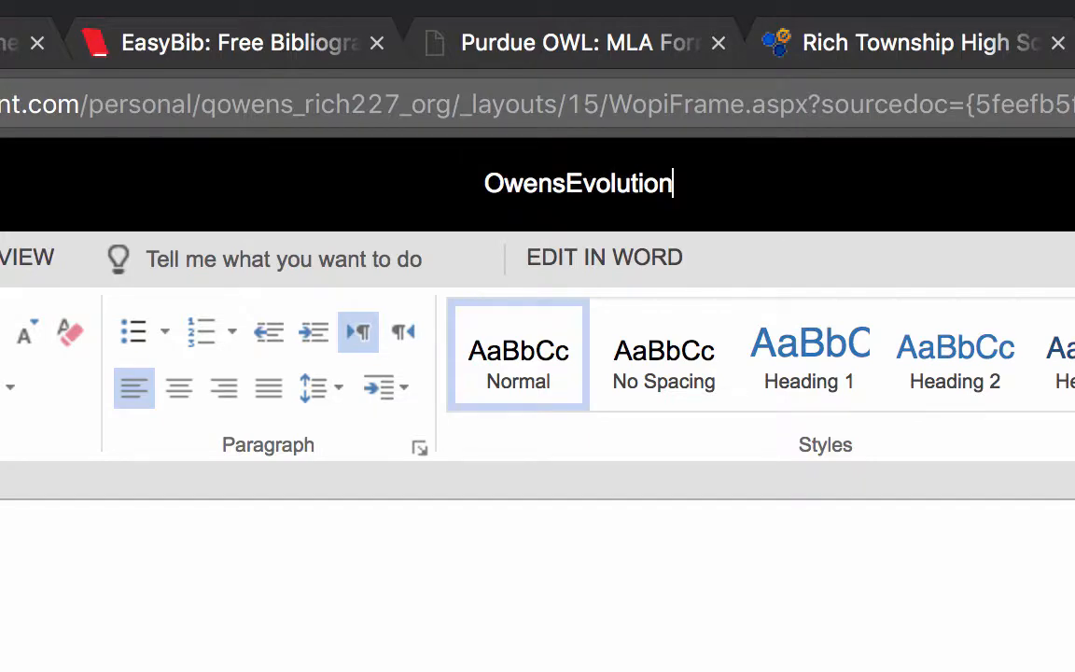
{"action": "type", "text": "Posthumu"}
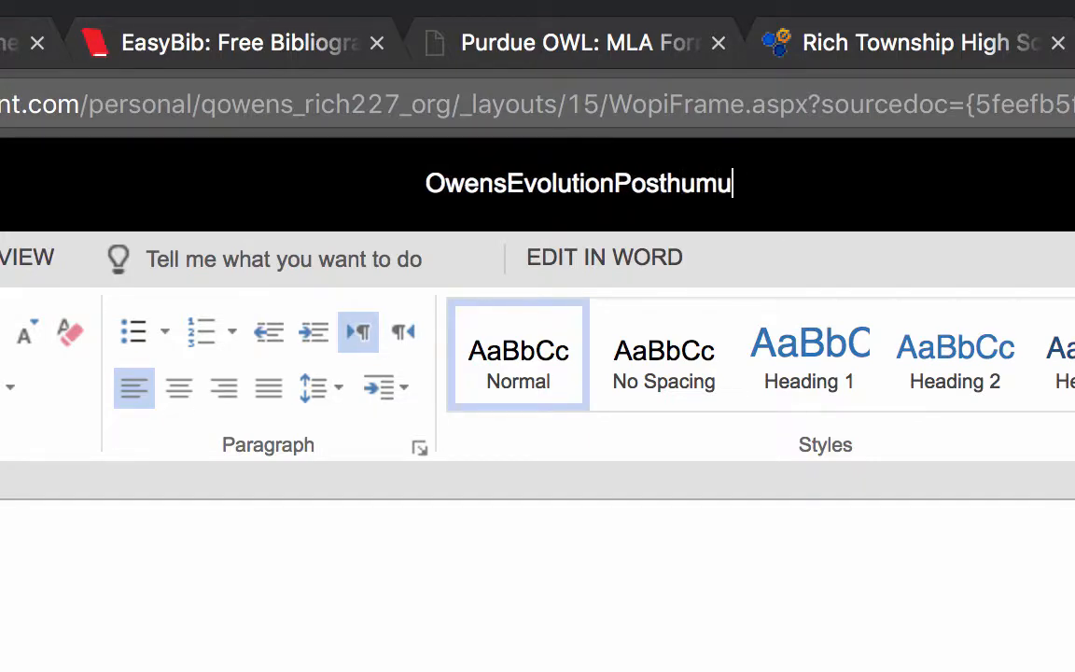
{"action": "type", "text": "s"}
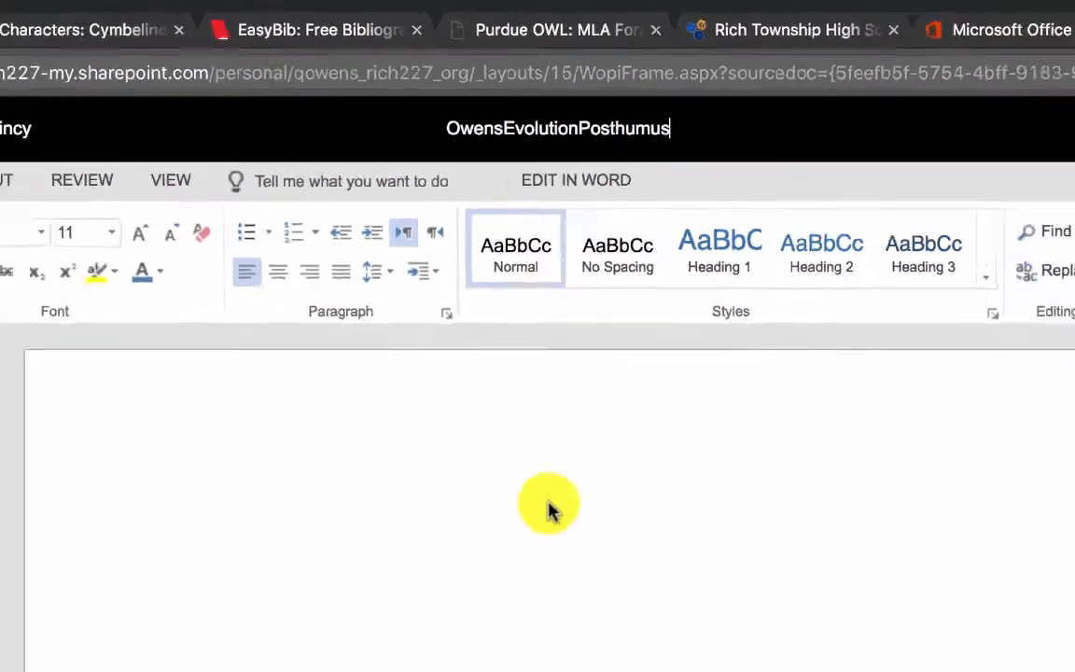
{"action": "key", "text": "Return"}
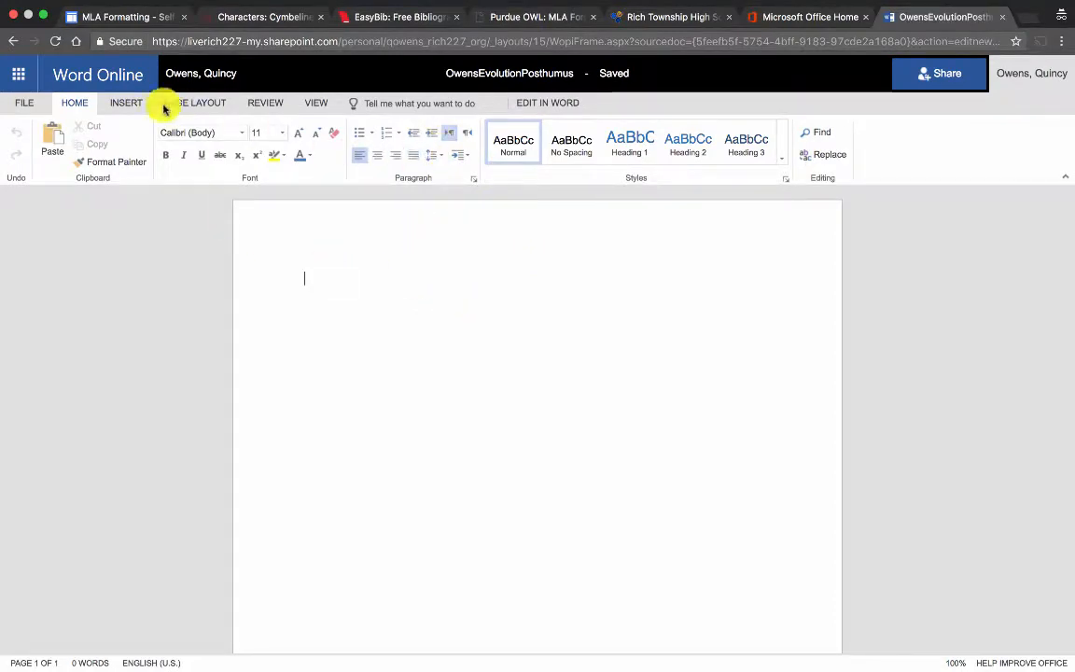
{"action": "left_click", "coordinate": [126, 103]}
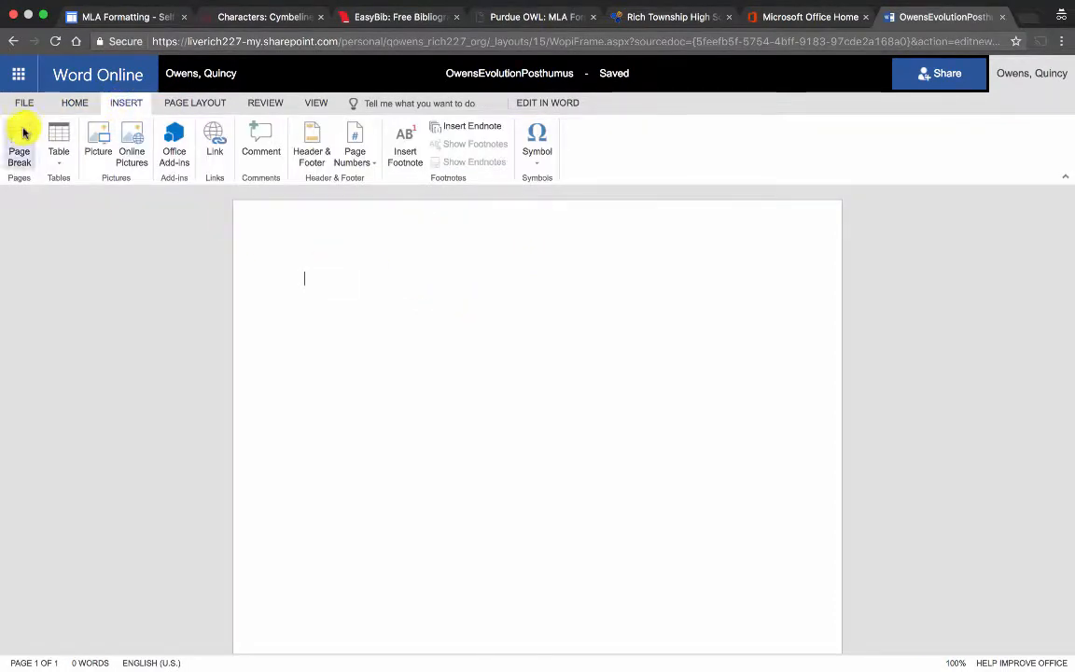
Put the author's surname and an automatic page number in the header's right section.
{"action": "left_click", "coordinate": [316, 132]}
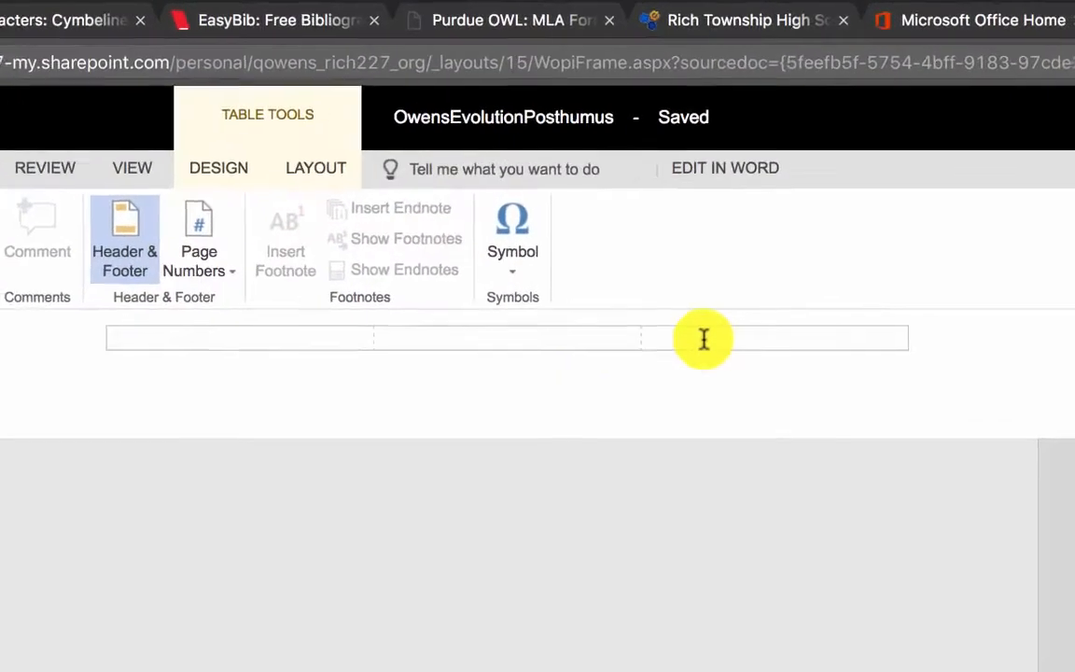
{"action": "left_click", "coordinate": [338, 342]}
{"action": "left_click", "coordinate": [416, 350]}
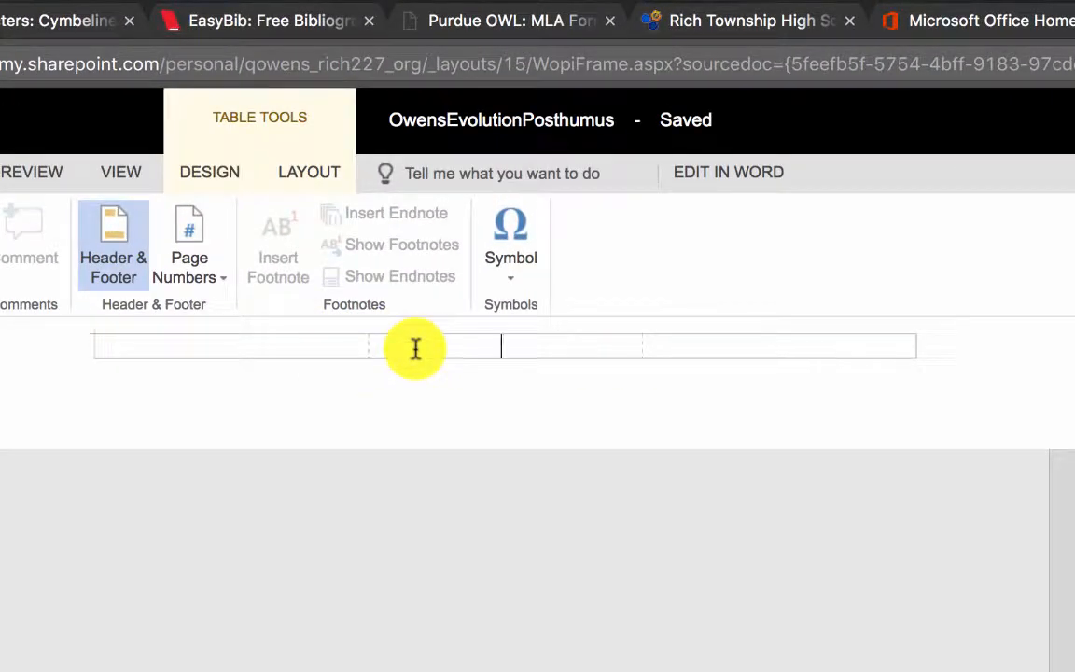
{"action": "left_click", "coordinate": [687, 348]}
{"action": "type", "text": "Ow"}
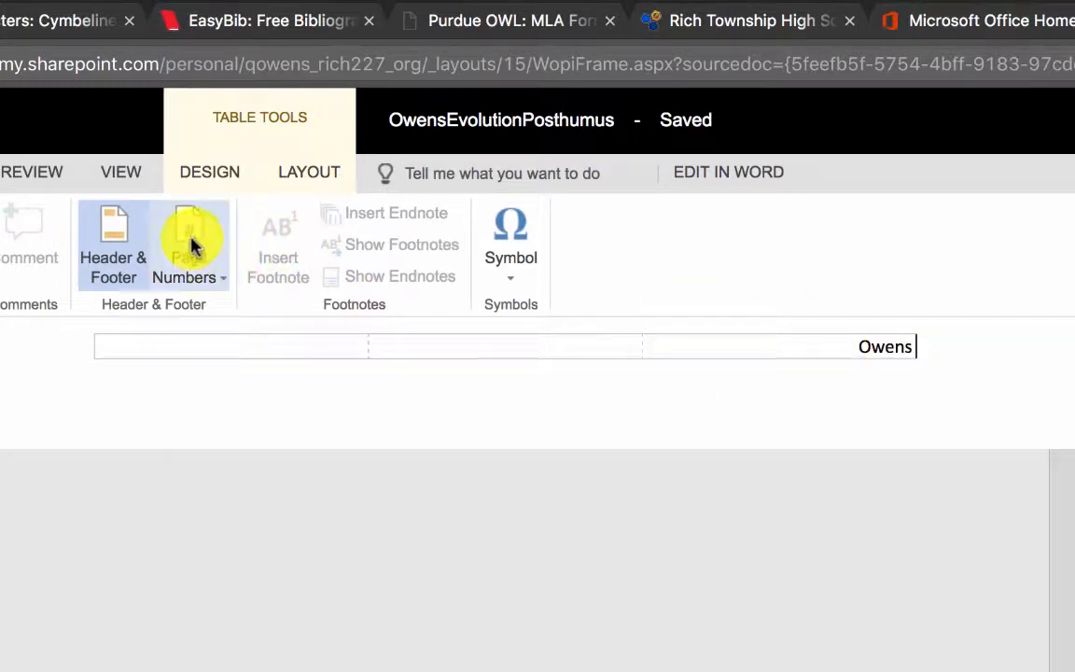
{"action": "type", "text": "ens 1"}
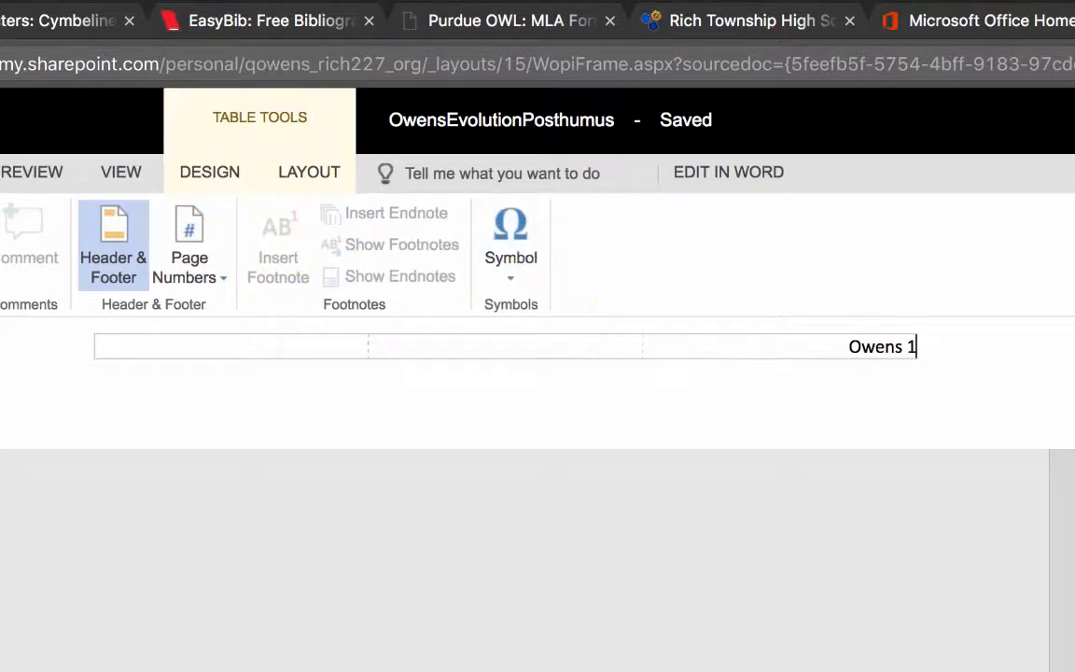
{"action": "key", "text": "BackSpace"}
{"action": "key", "text": "BackSpace"}
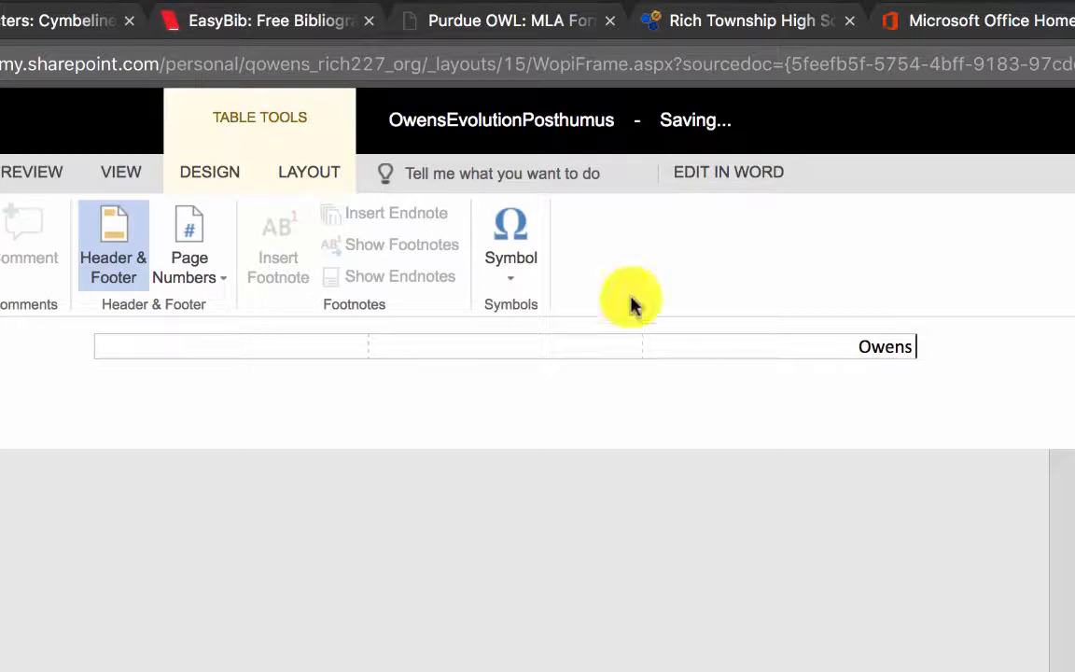
{"action": "left_click", "coordinate": [198, 258]}
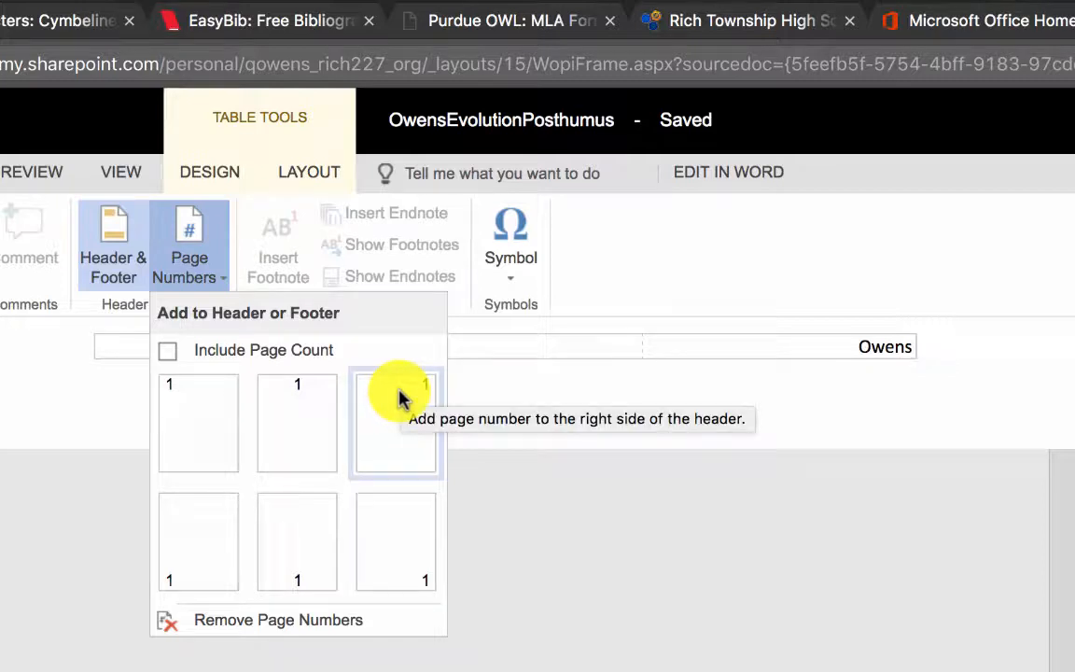
{"action": "left_click", "coordinate": [399, 397]}
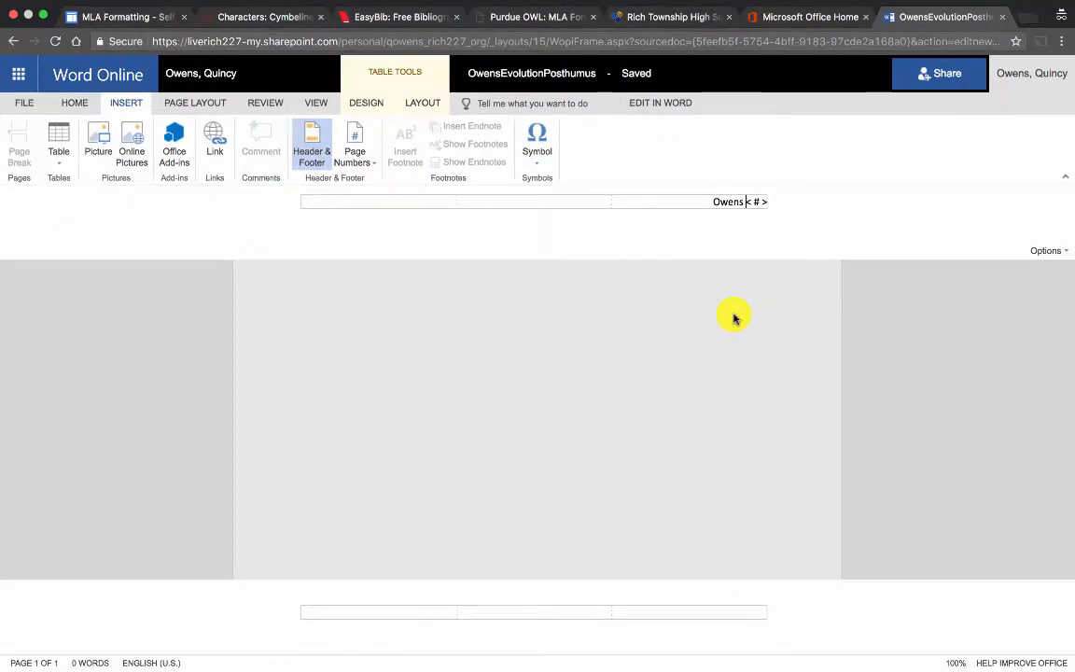
Preview the page in Reading View, then return to editing in the browser.
{"action": "left_click", "coordinate": [734, 318]}
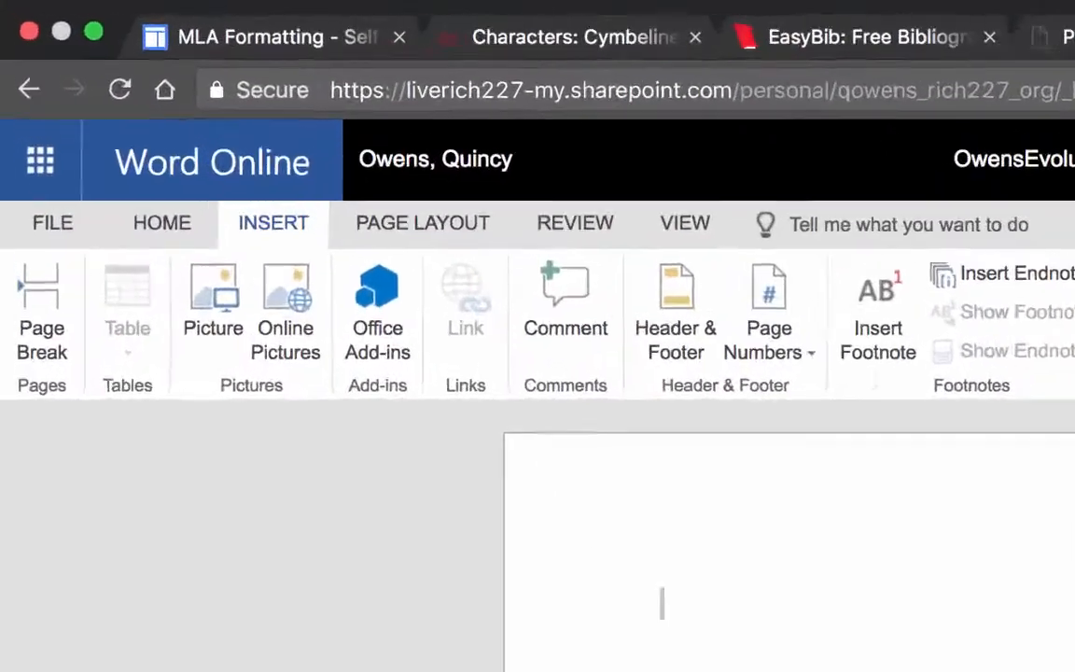
{"action": "left_click", "coordinate": [316, 103]}
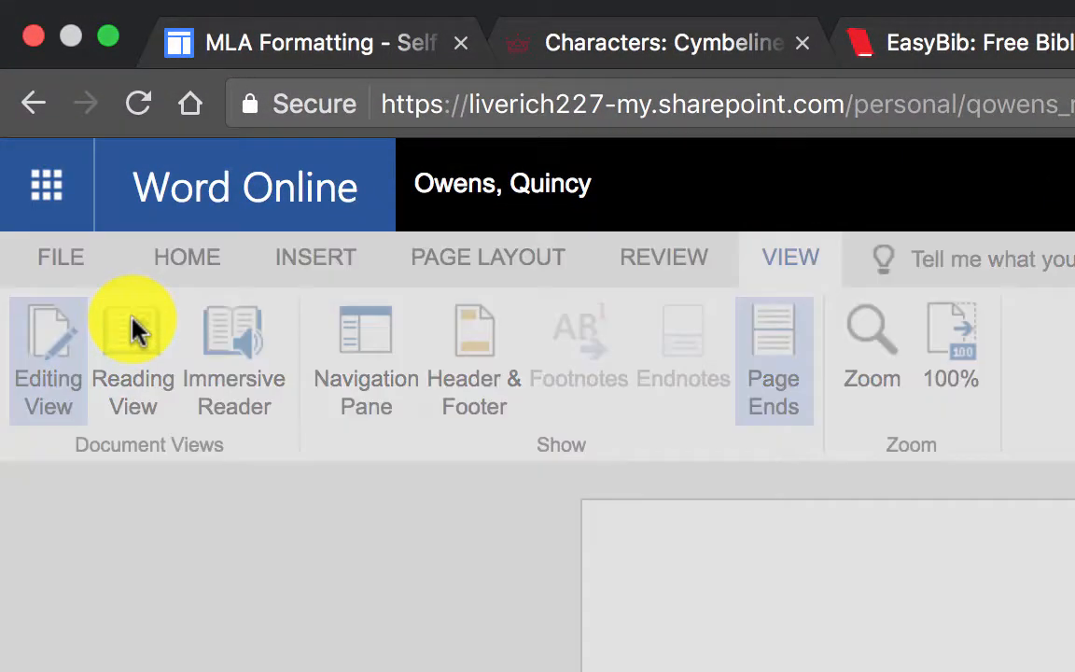
{"action": "left_click", "coordinate": [134, 329]}
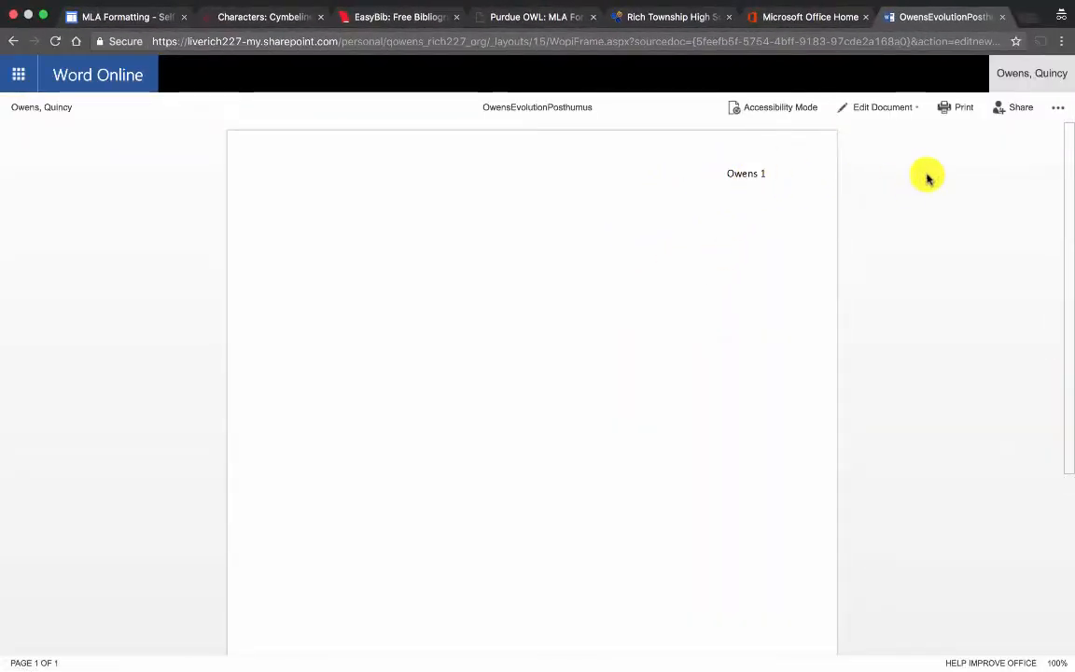
{"action": "left_click", "coordinate": [882, 110]}
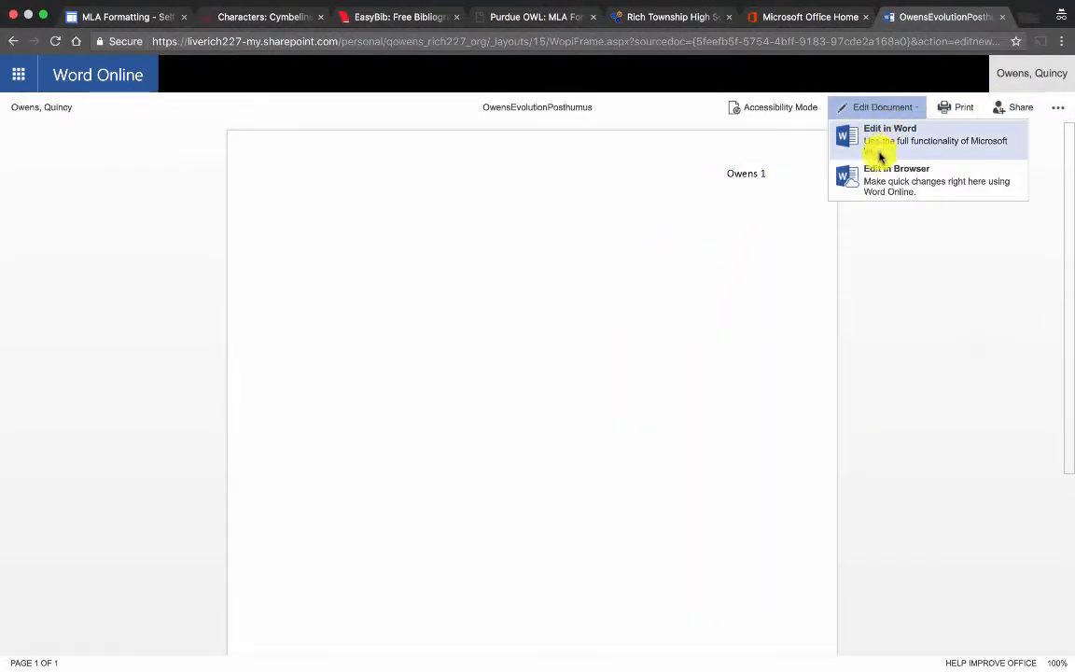
{"action": "left_click", "coordinate": [881, 175]}
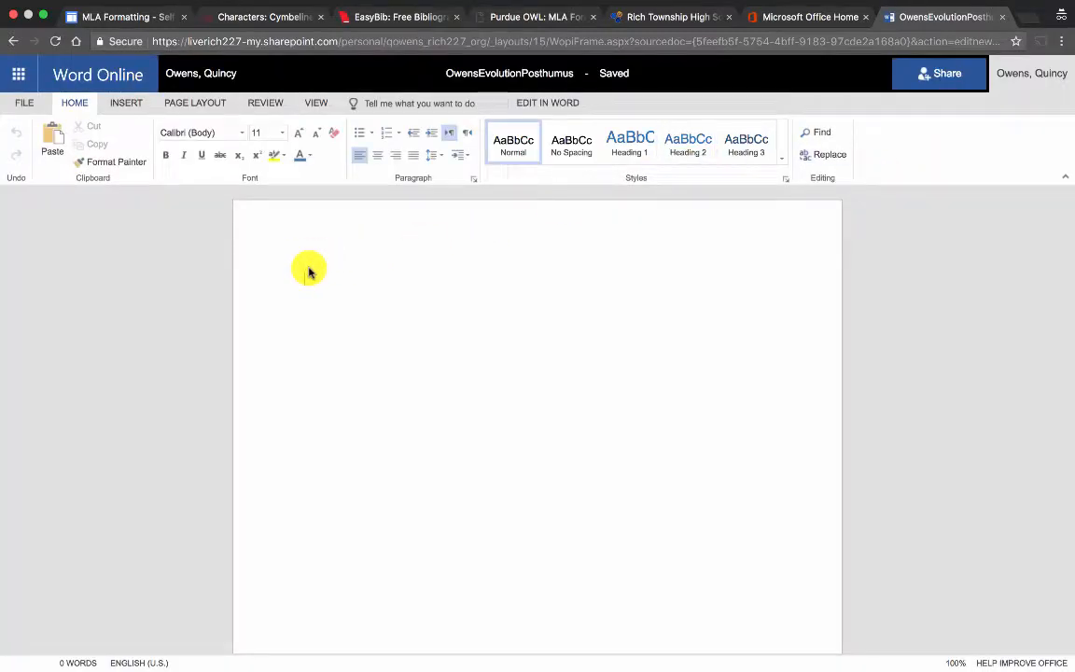
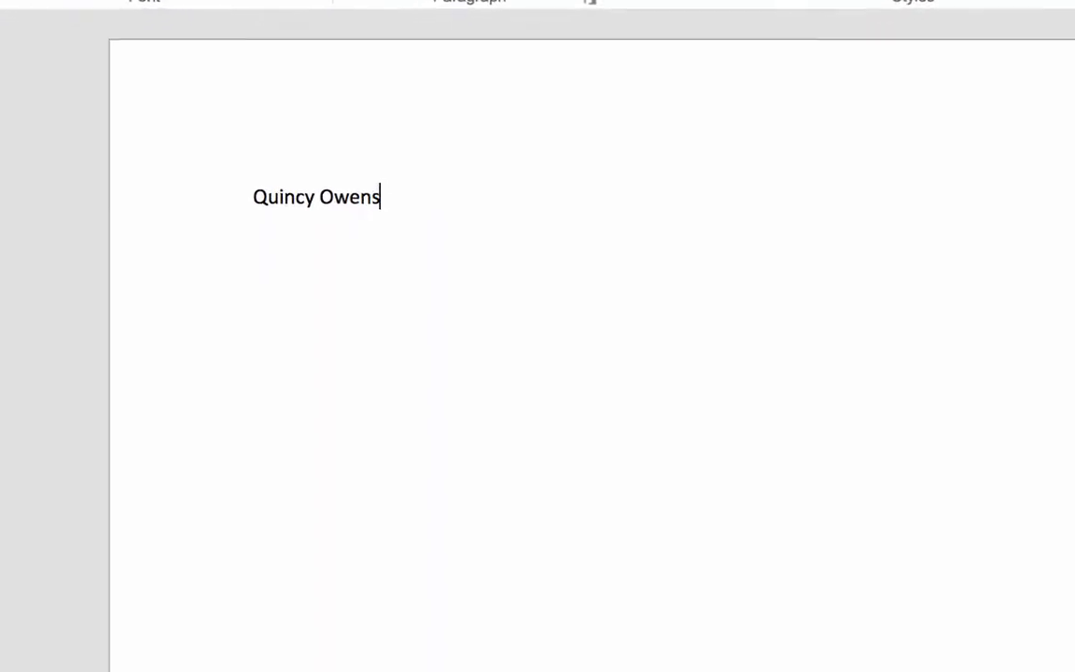
Type the student's full name as the first heading line and start a new line.
{"action": "key", "text": "Return"}
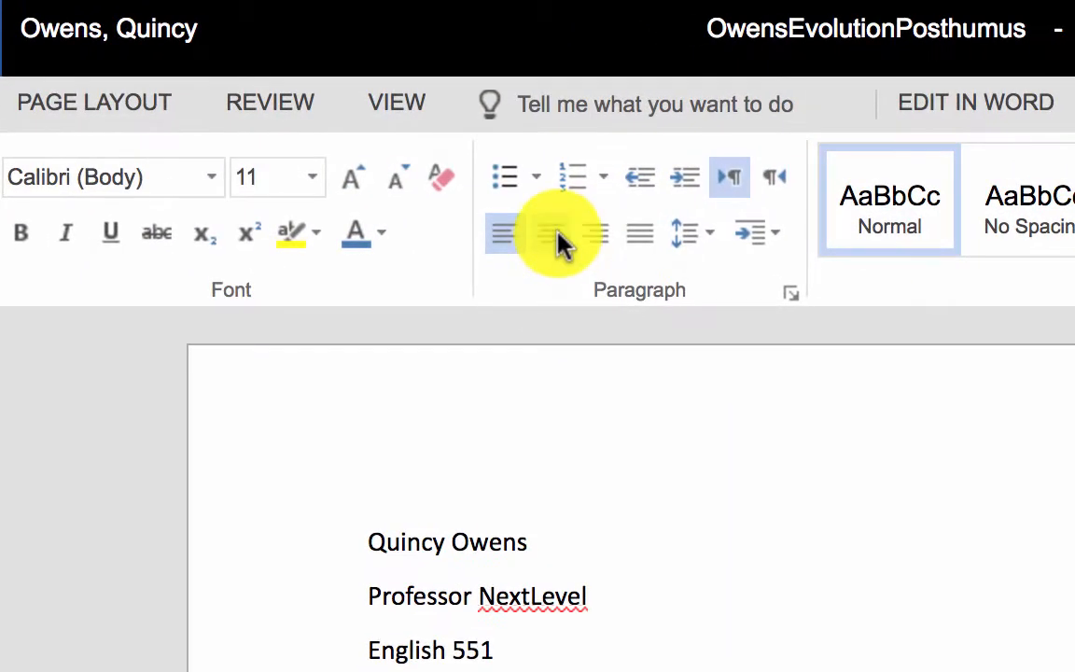
Type the centred title 'The Mock Evolution of Posthumus' and left-align the following line.
{"action": "left_click", "coordinate": [381, 157]}
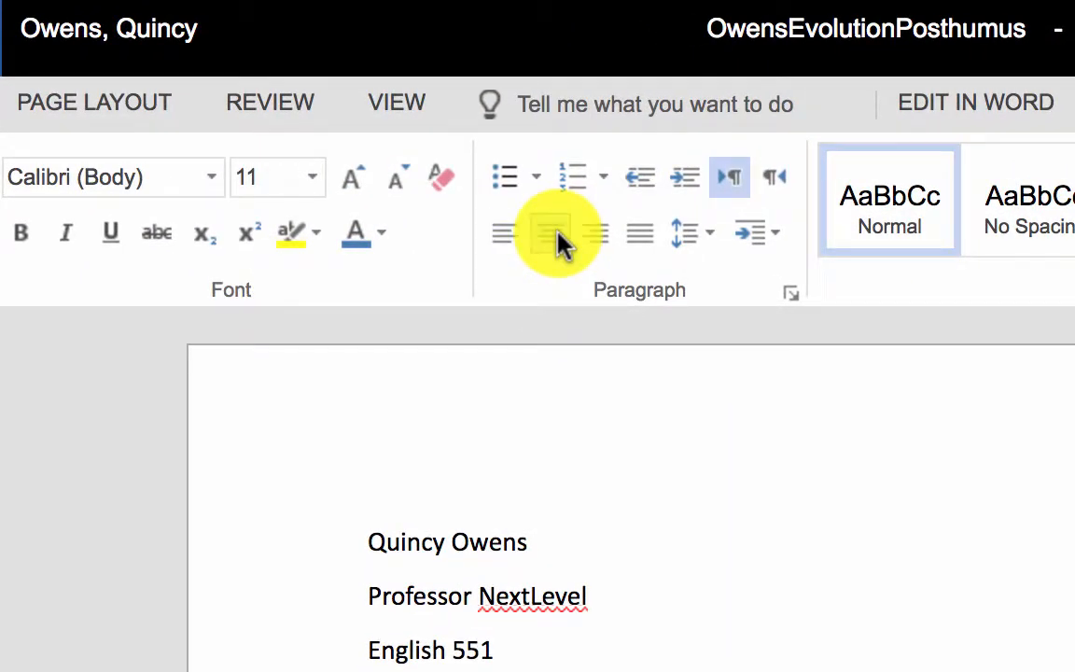
{"action": "type", "text": "THe Mo"}
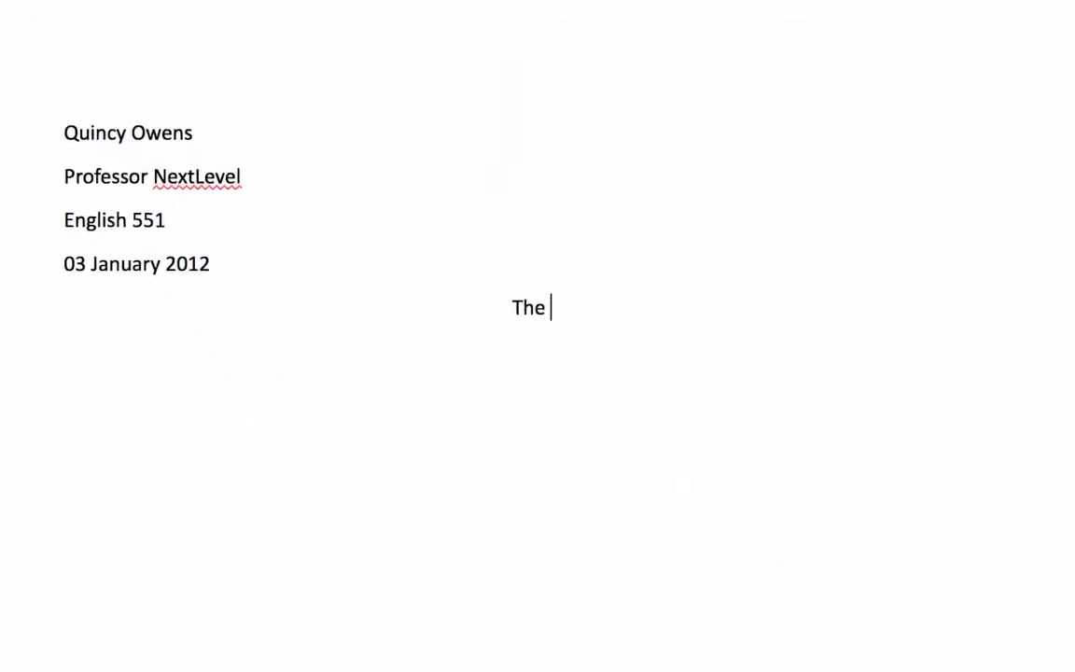
{"action": "type", "text": "ck Evol"}
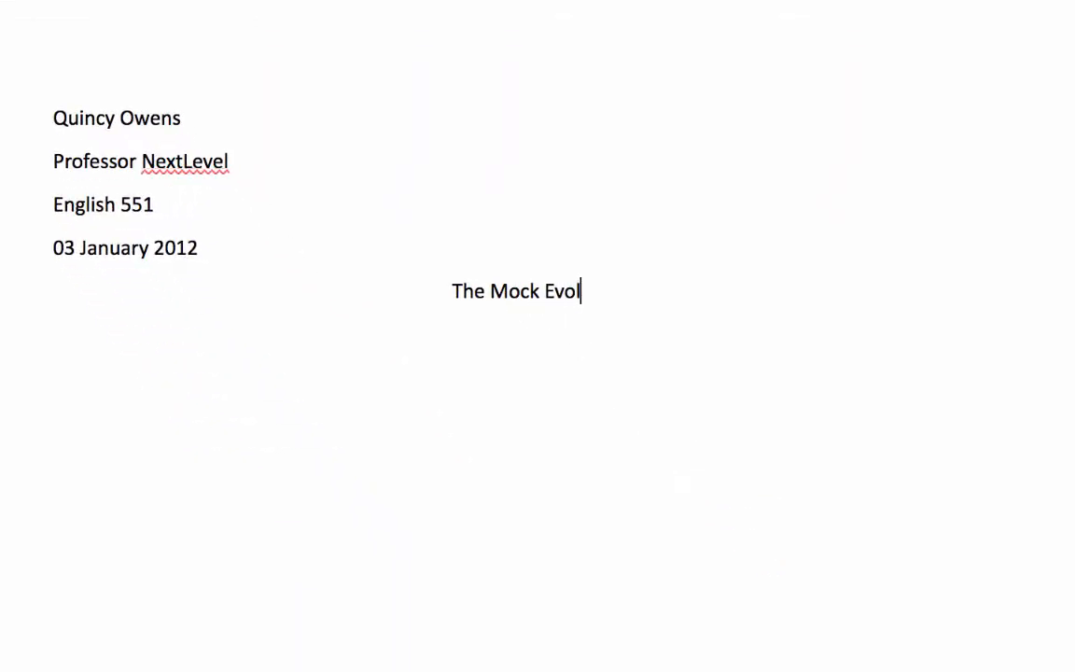
{"action": "type", "text": "ution of "}
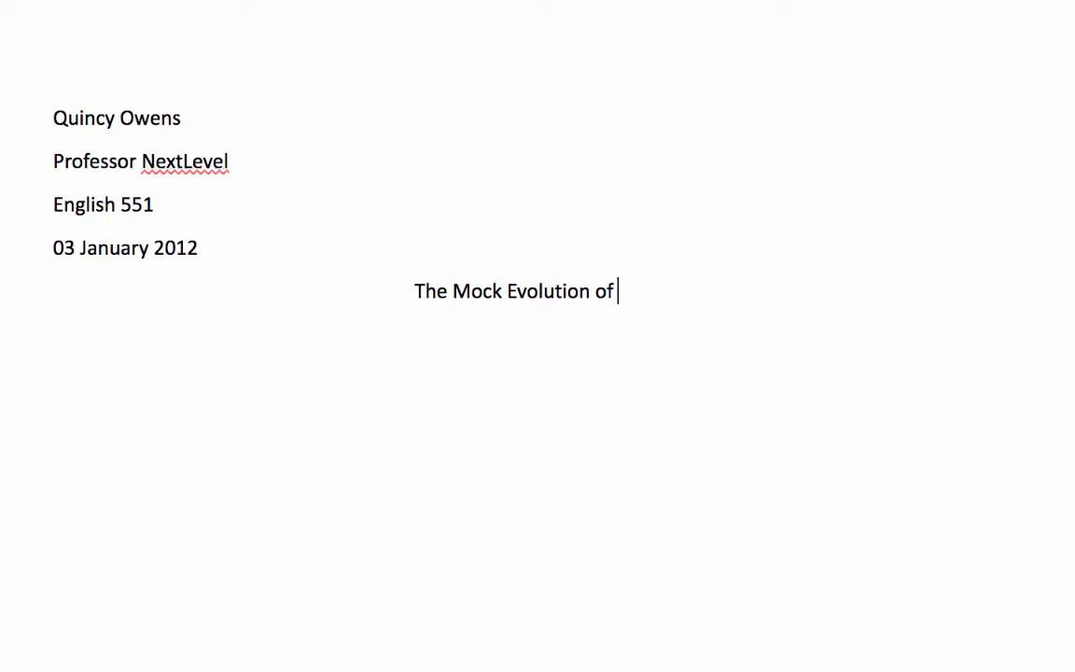
{"action": "type", "text": "Post"}
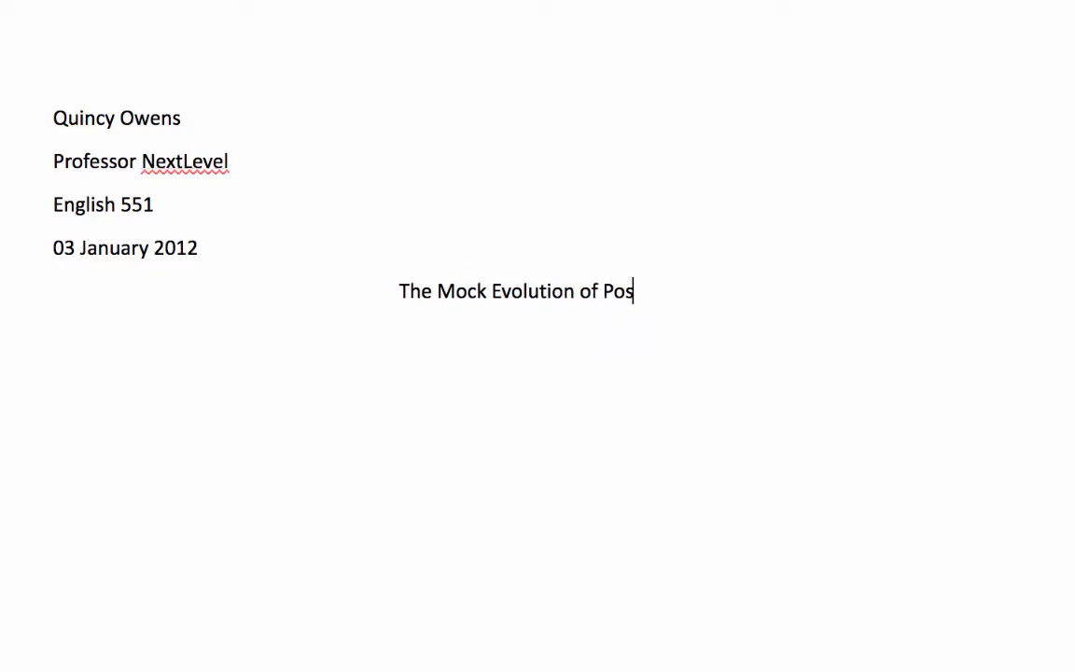
{"action": "type", "text": "humus"}
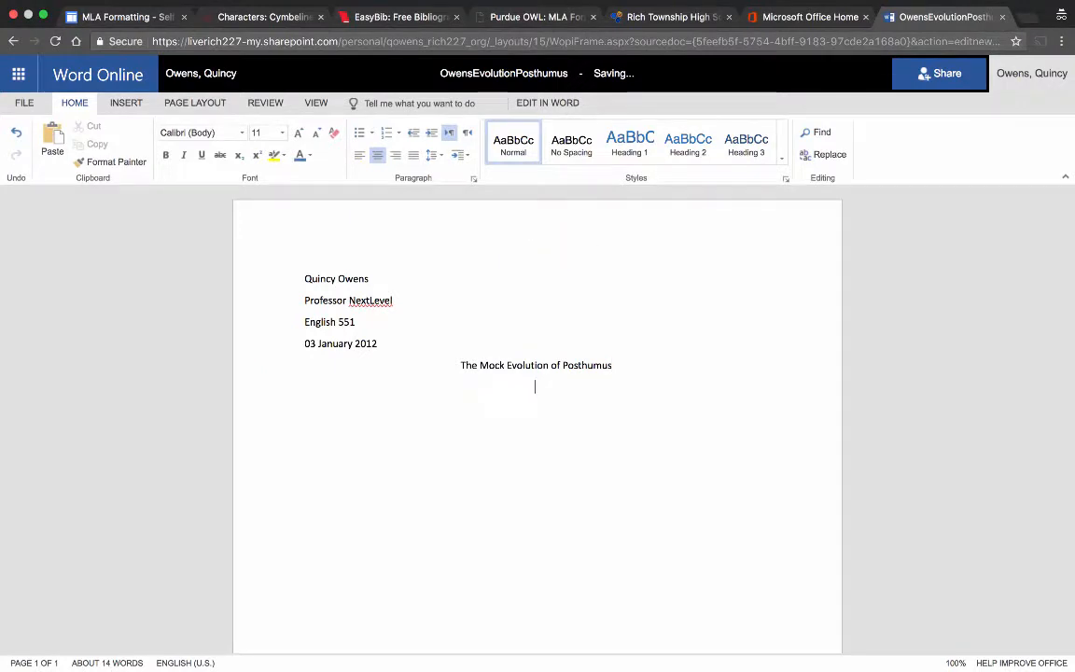
{"action": "left_click", "coordinate": [362, 160]}
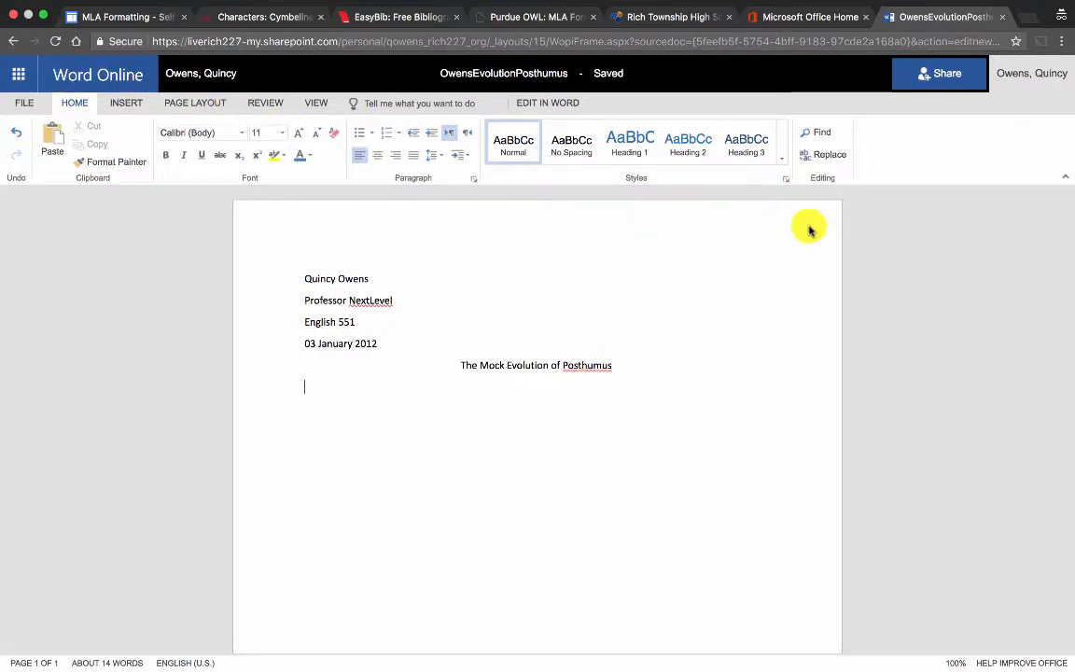
{"action": "left_click", "coordinate": [318, 103]}
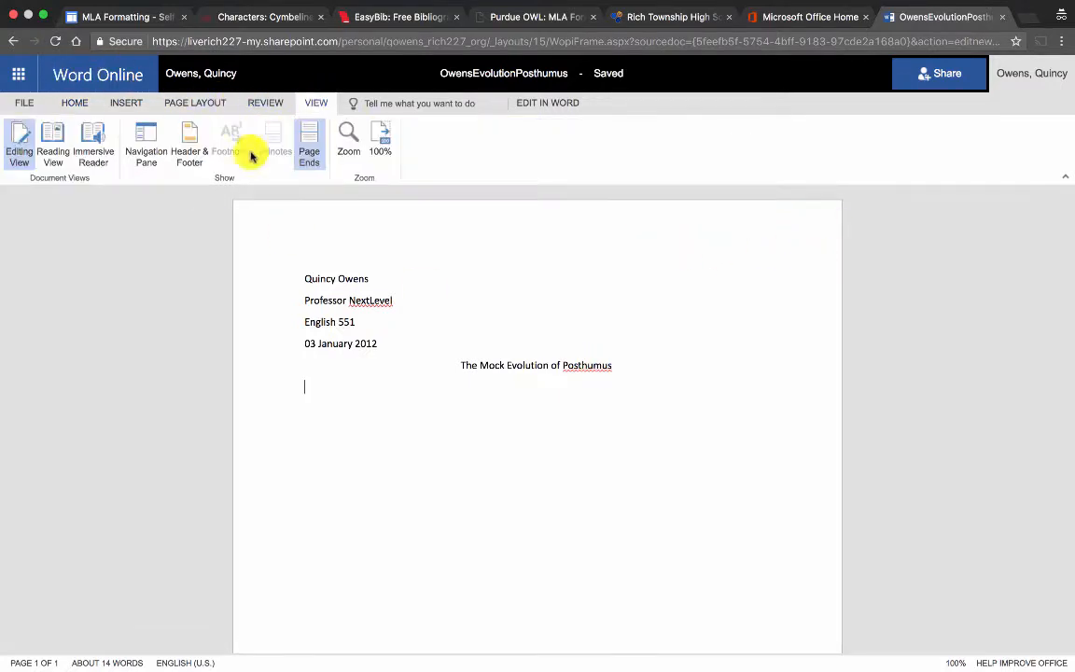
{"action": "left_click", "coordinate": [53, 140]}
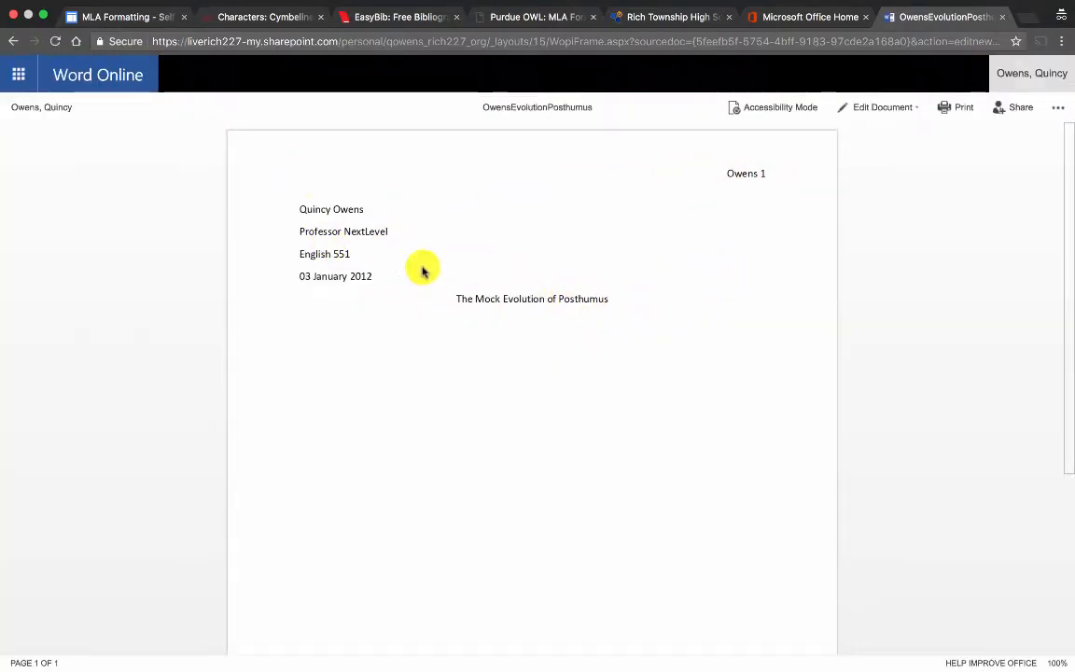
{"action": "left_click", "coordinate": [898, 115]}
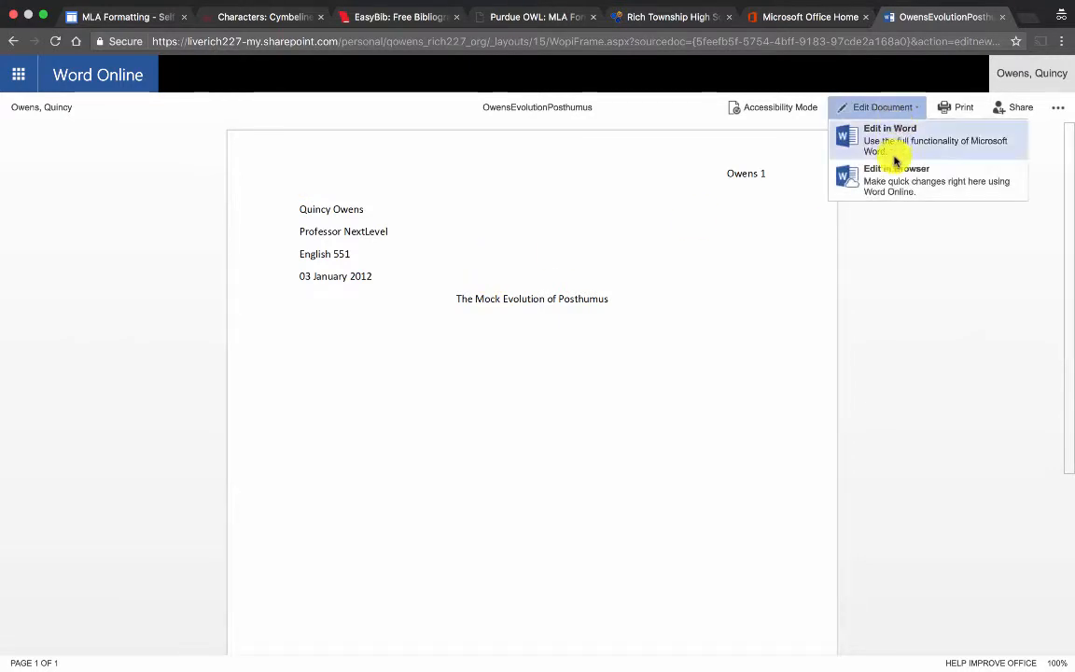
{"action": "left_click", "coordinate": [893, 166]}
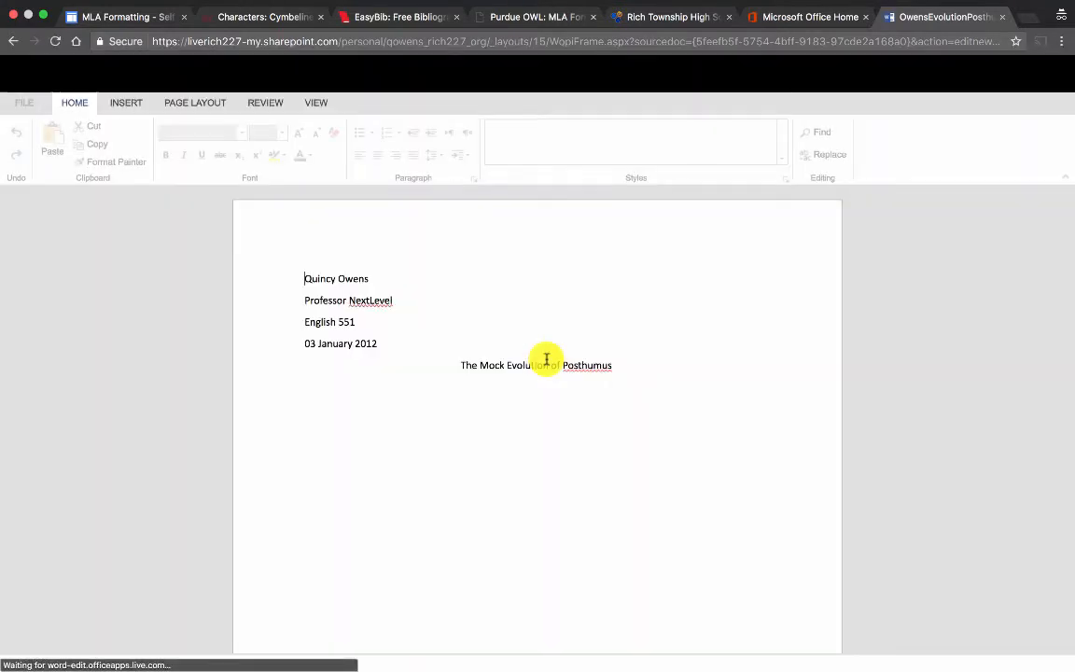
{"action": "left_click", "coordinate": [602, 389]}
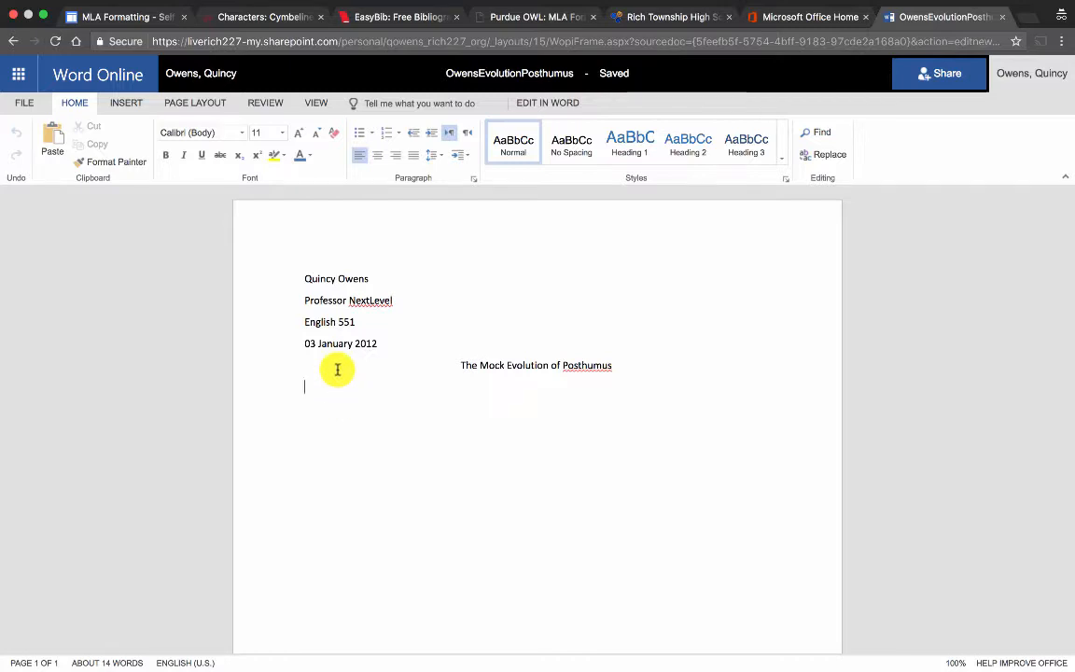
Set all the document text to Times New Roman at 12 pt.
{"action": "key", "text": "super+a"}
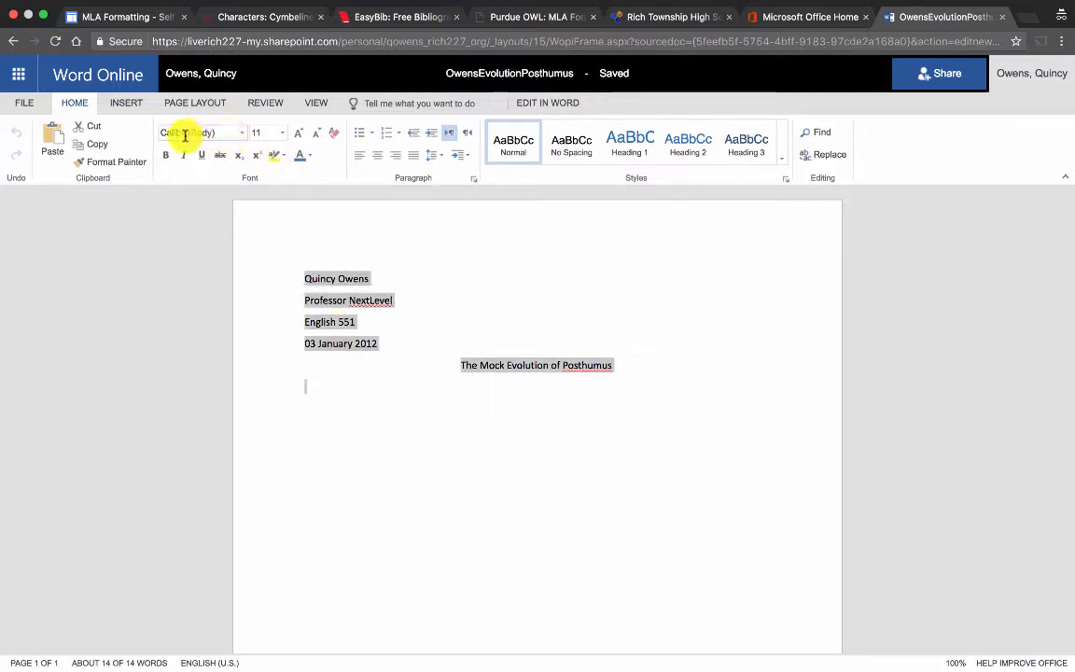
{"action": "left_click", "coordinate": [245, 133]}
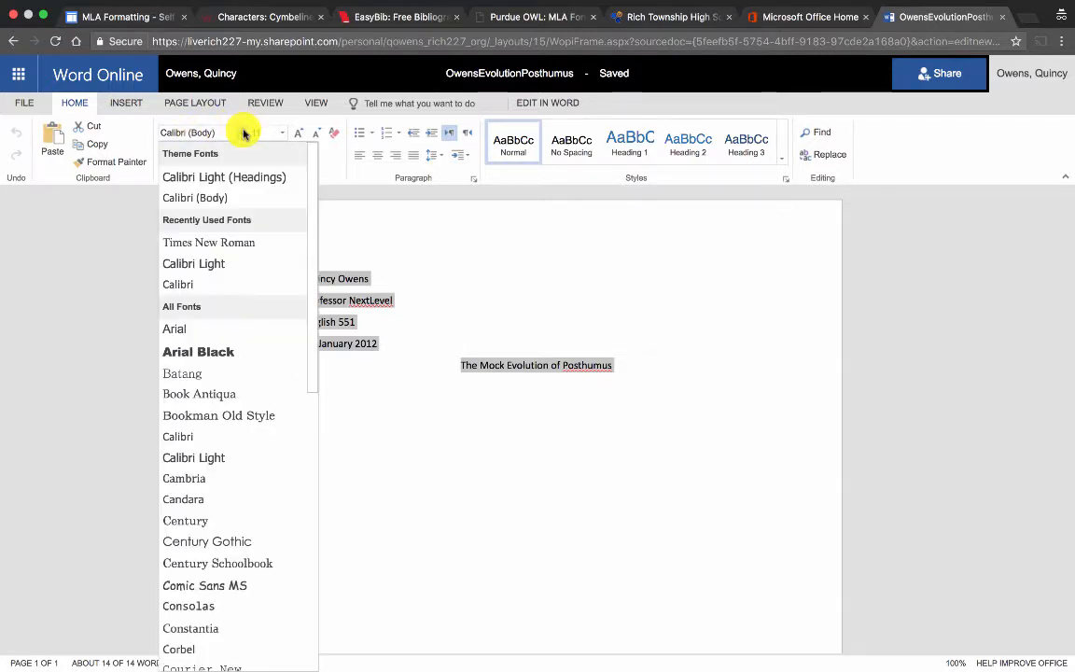
{"action": "left_click", "coordinate": [235, 243]}
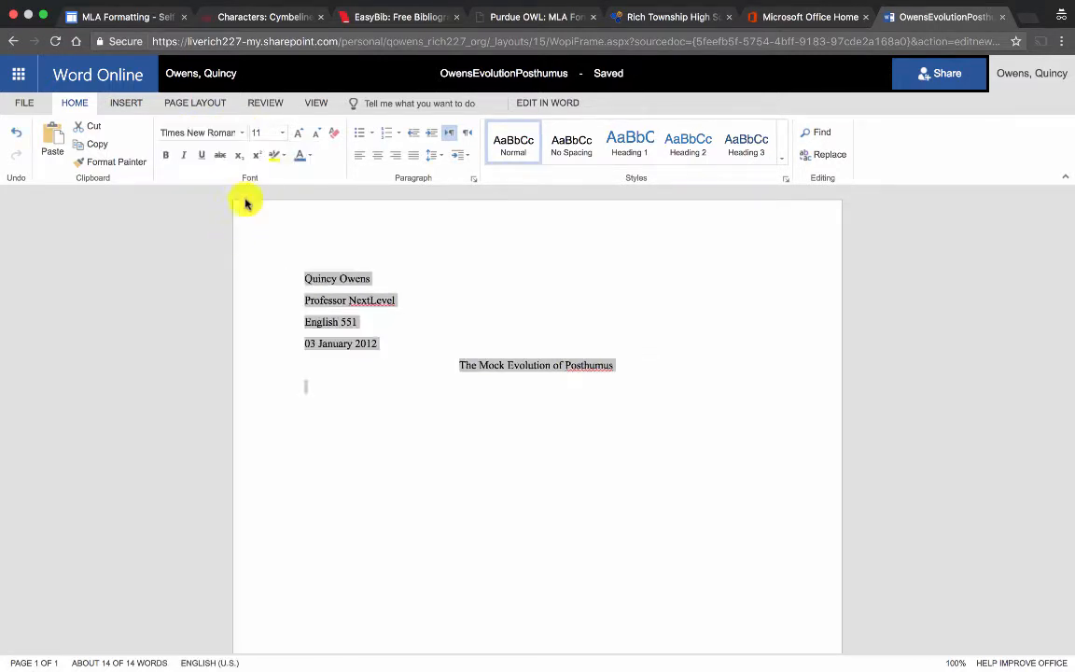
{"action": "left_click", "coordinate": [282, 134]}
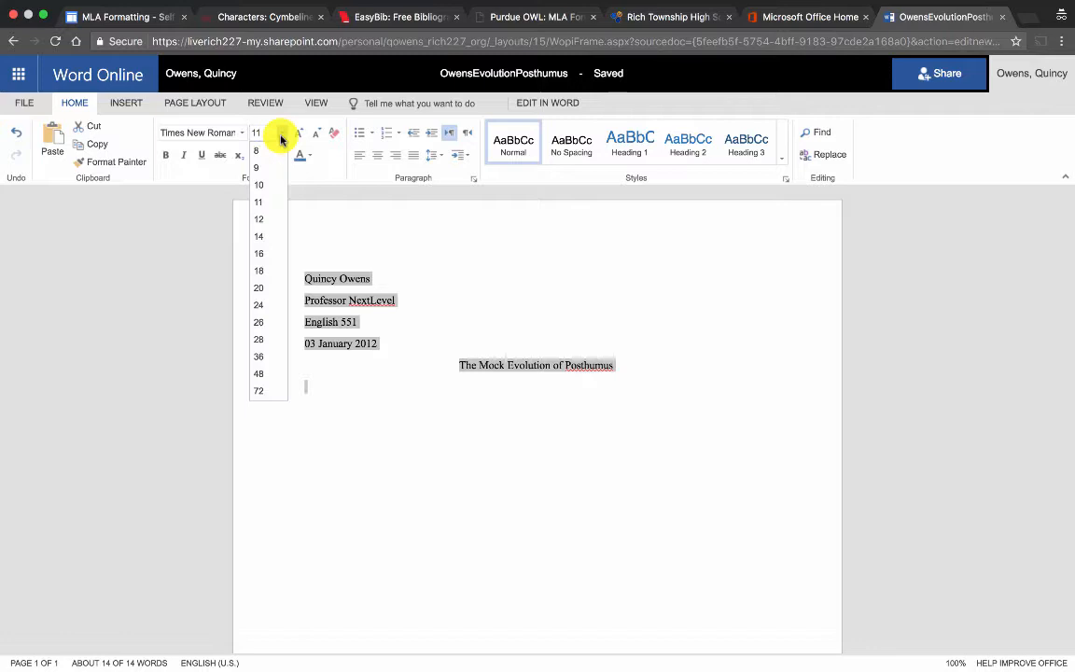
{"action": "left_click", "coordinate": [273, 220]}
{"action": "left_click", "coordinate": [384, 322]}
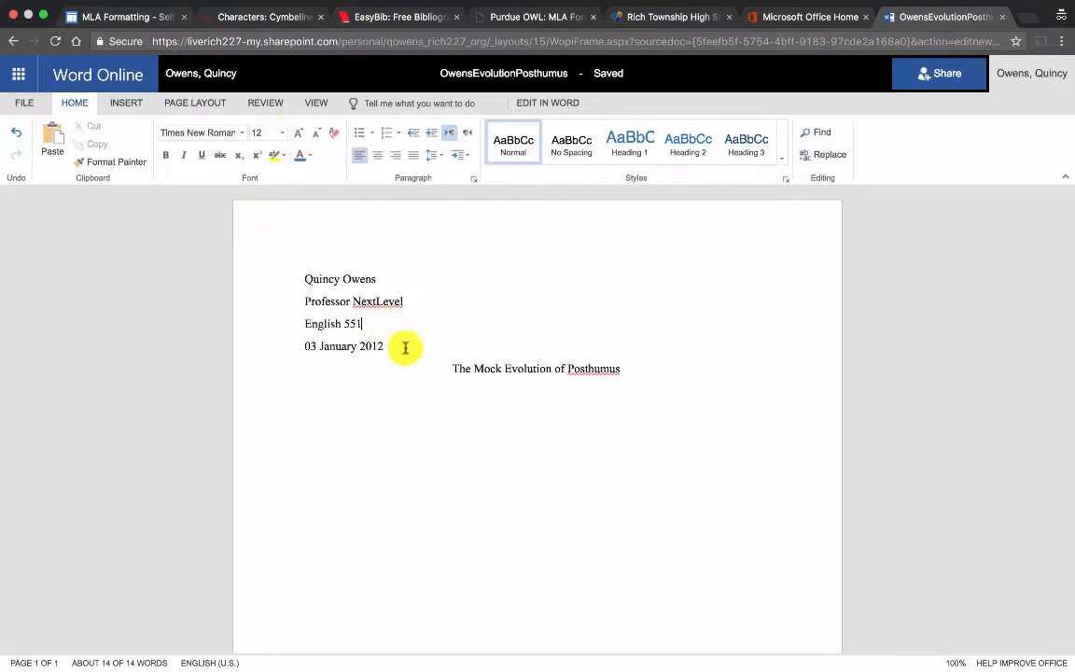
{"action": "left_click_drag", "start_coordinate": [643, 368], "coordinate": [261, 254]}
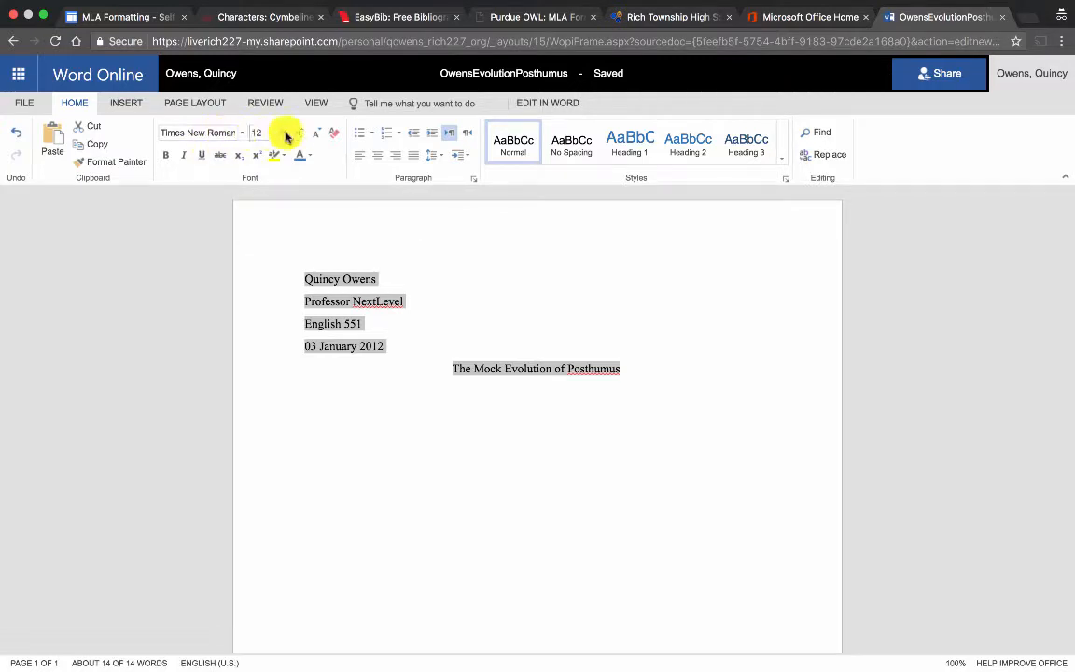
{"action": "left_click", "coordinate": [402, 323]}
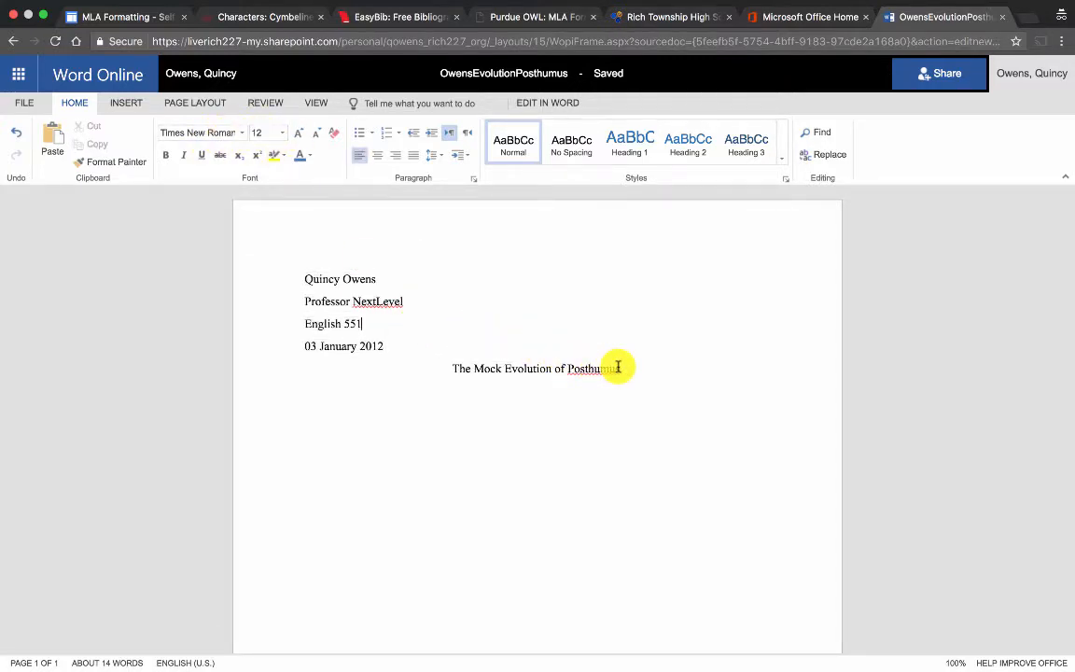
Try the title at 14 pt, then reset all five lines to 12 pt.
{"action": "left_click_drag", "start_coordinate": [622, 369], "coordinate": [441, 368]}
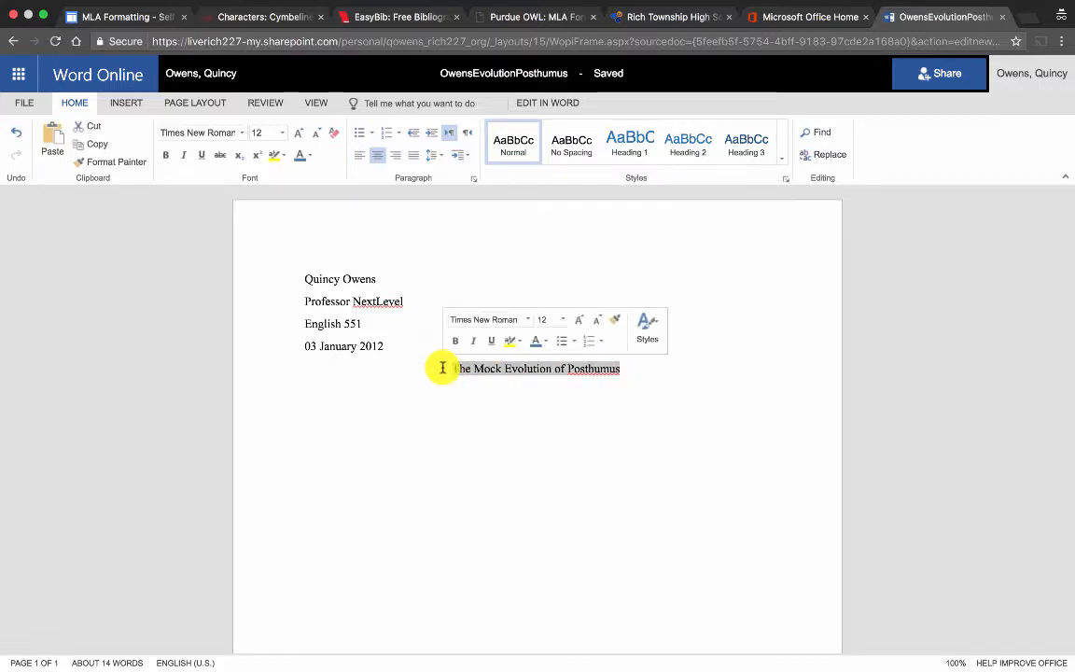
{"action": "left_click", "coordinate": [285, 135]}
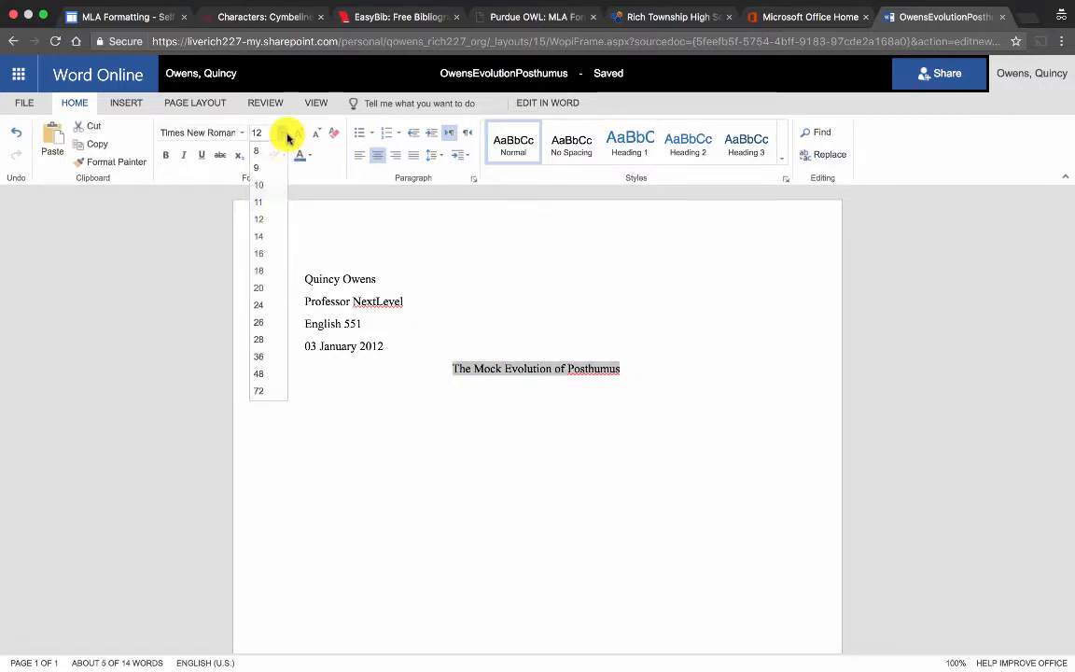
{"action": "left_click", "coordinate": [276, 233]}
{"action": "left_click", "coordinate": [536, 331]}
{"action": "left_click_drag", "start_coordinate": [702, 487], "coordinate": [283, 277]}
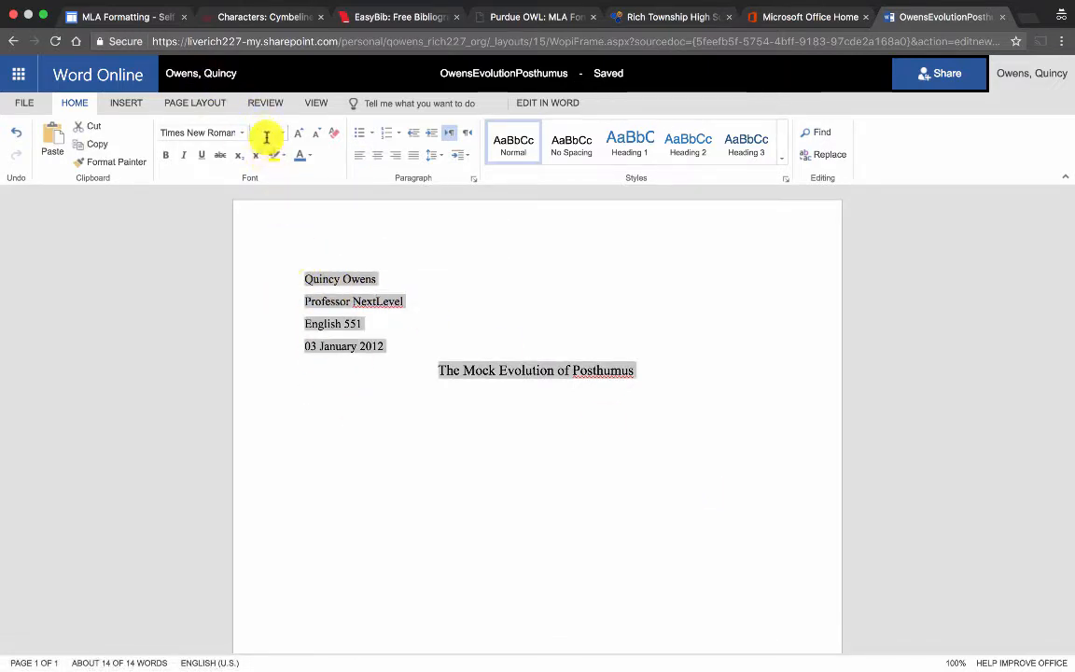
{"action": "left_click", "coordinate": [281, 138]}
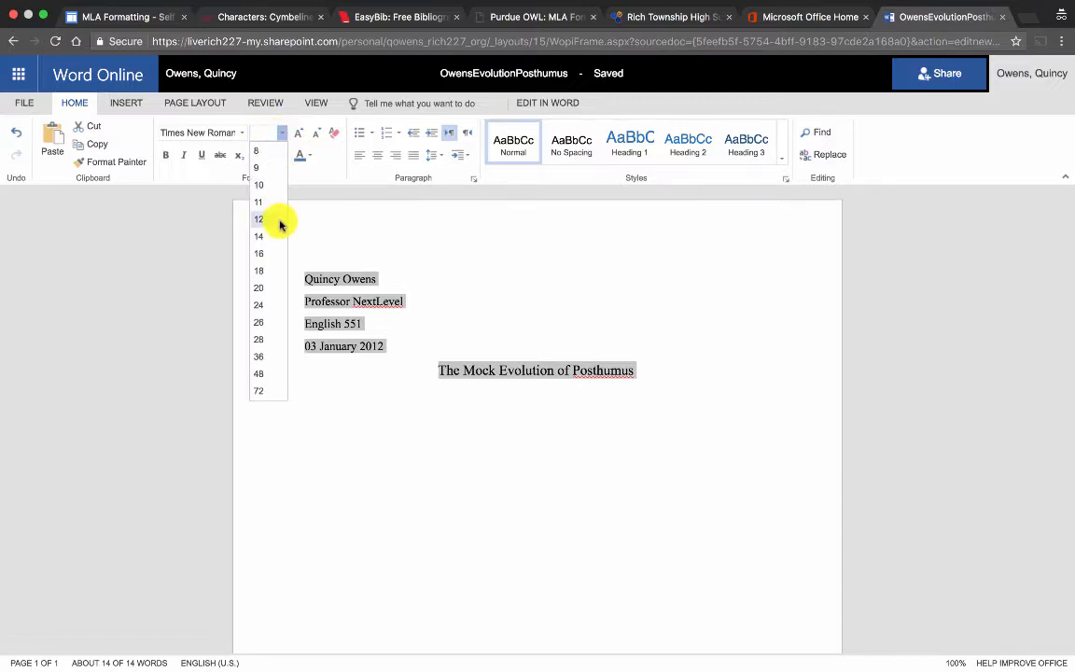
{"action": "left_click", "coordinate": [281, 221]}
{"action": "left_click", "coordinate": [497, 365]}
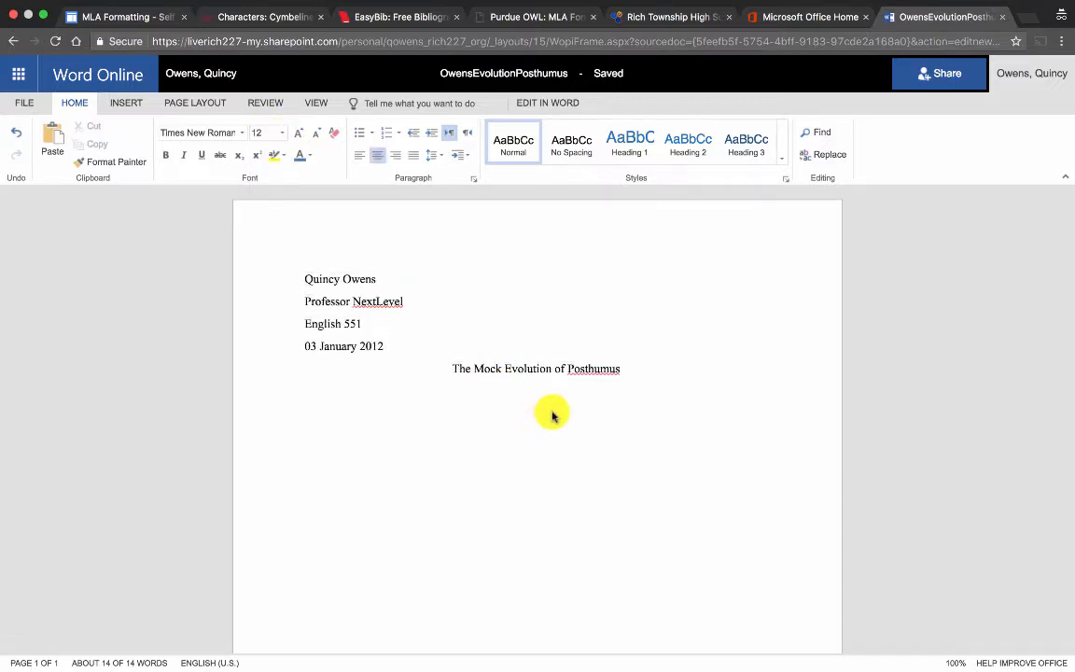
{"action": "left_click_drag", "start_coordinate": [380, 325], "coordinate": [277, 323]}
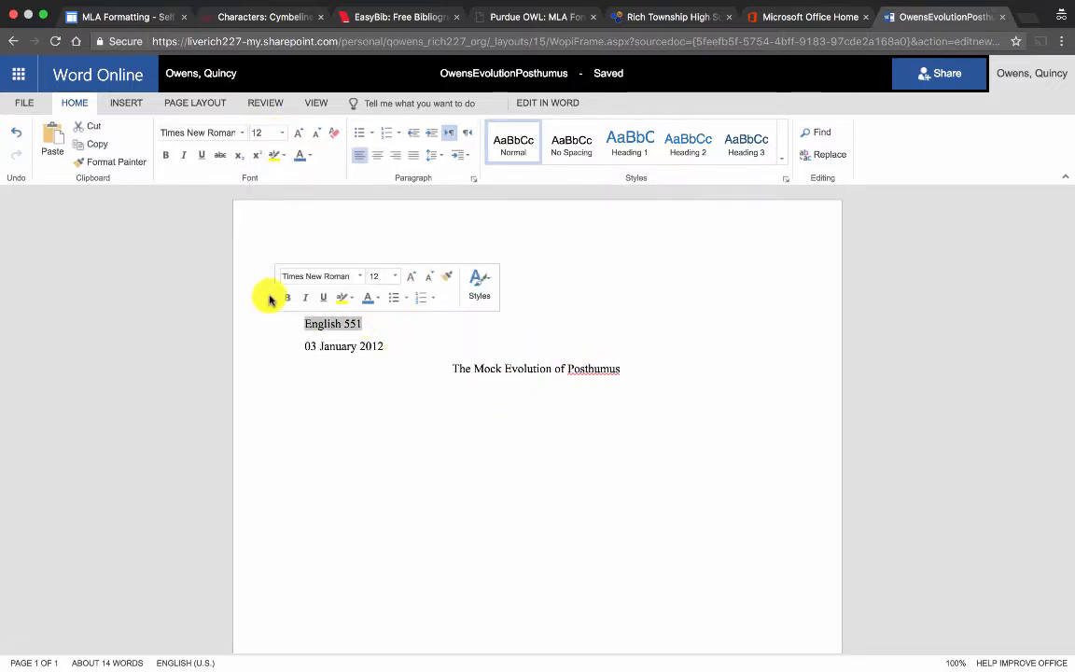
{"action": "left_click", "coordinate": [240, 135]}
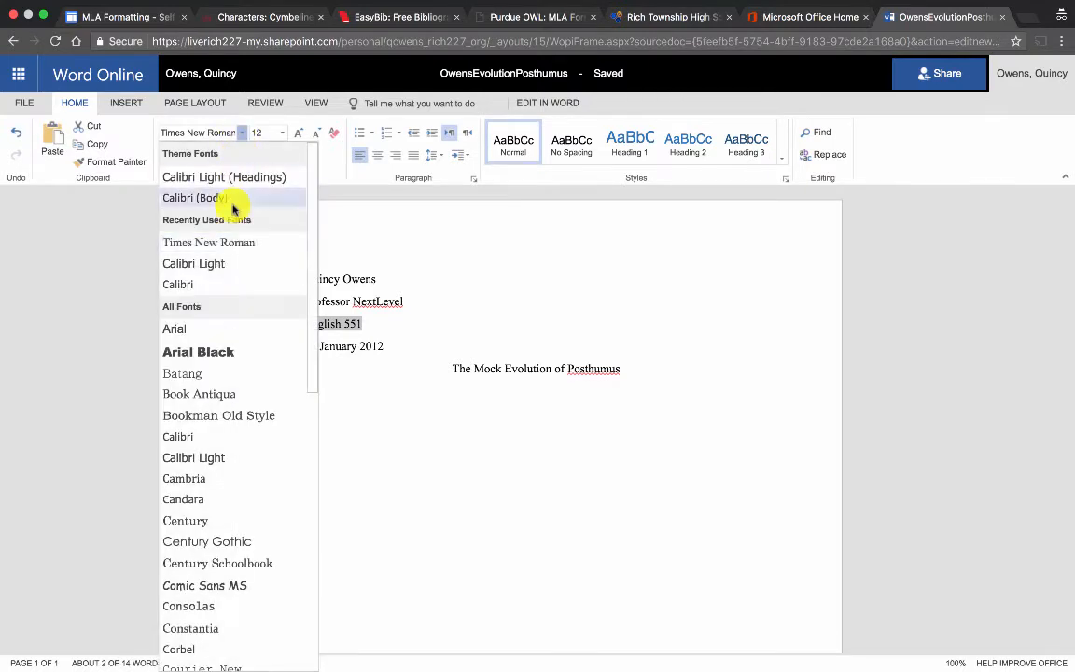
{"action": "left_click", "coordinate": [234, 284]}
{"action": "left_click", "coordinate": [420, 381]}
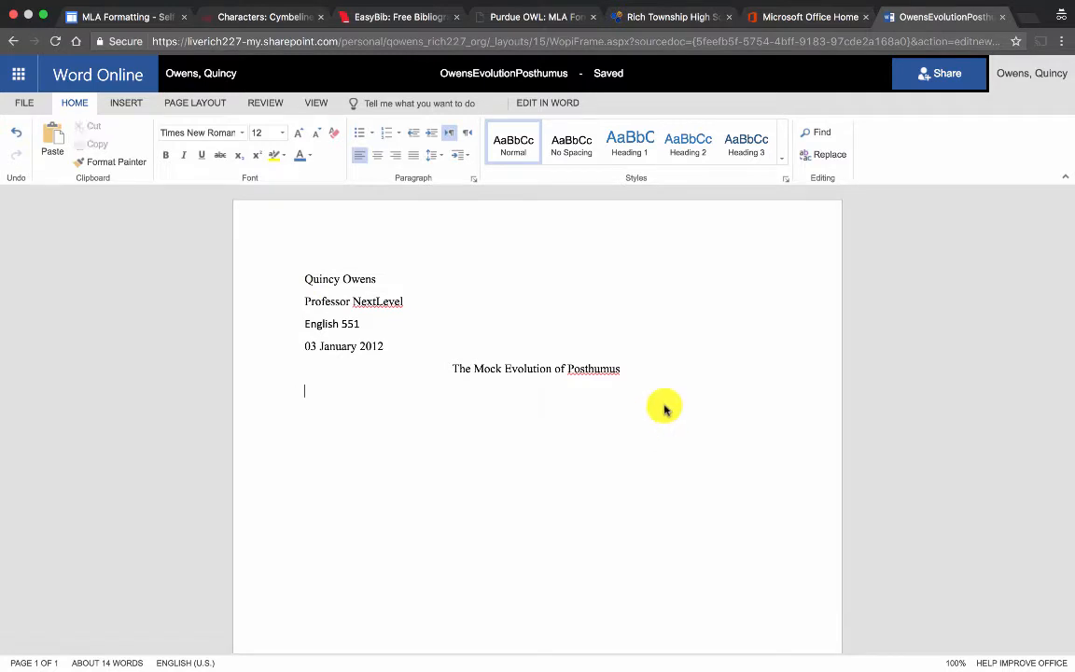
{"action": "left_click_drag", "start_coordinate": [643, 367], "coordinate": [304, 279]}
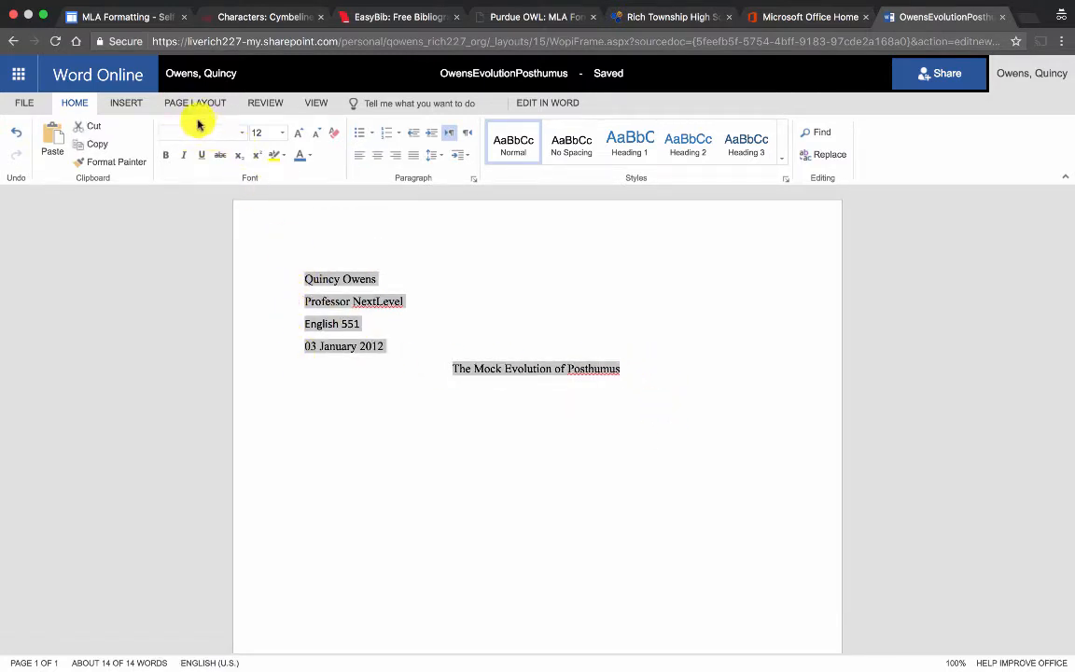
{"action": "left_click", "coordinate": [245, 136]}
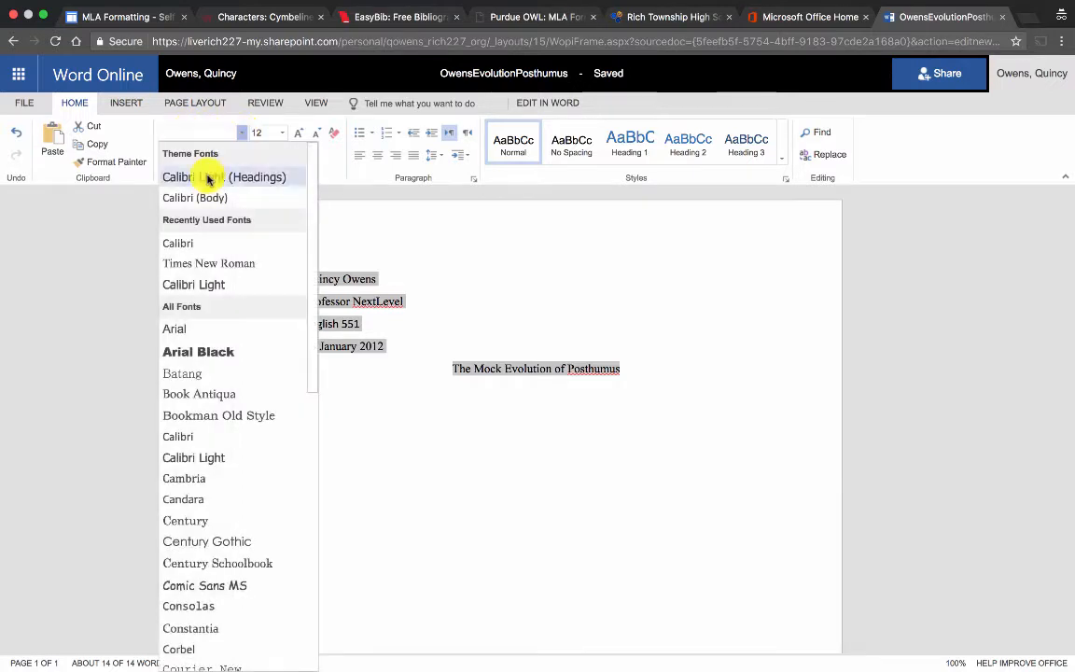
{"action": "left_click", "coordinate": [213, 268]}
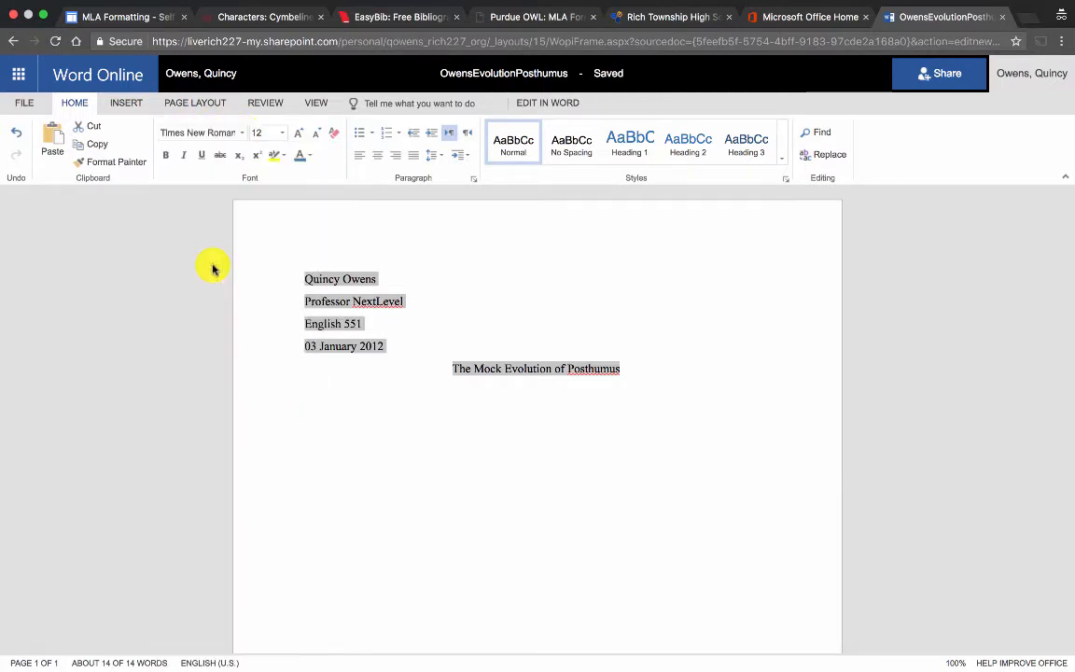
{"action": "left_click_drag", "start_coordinate": [622, 392], "coordinate": [255, 272]}
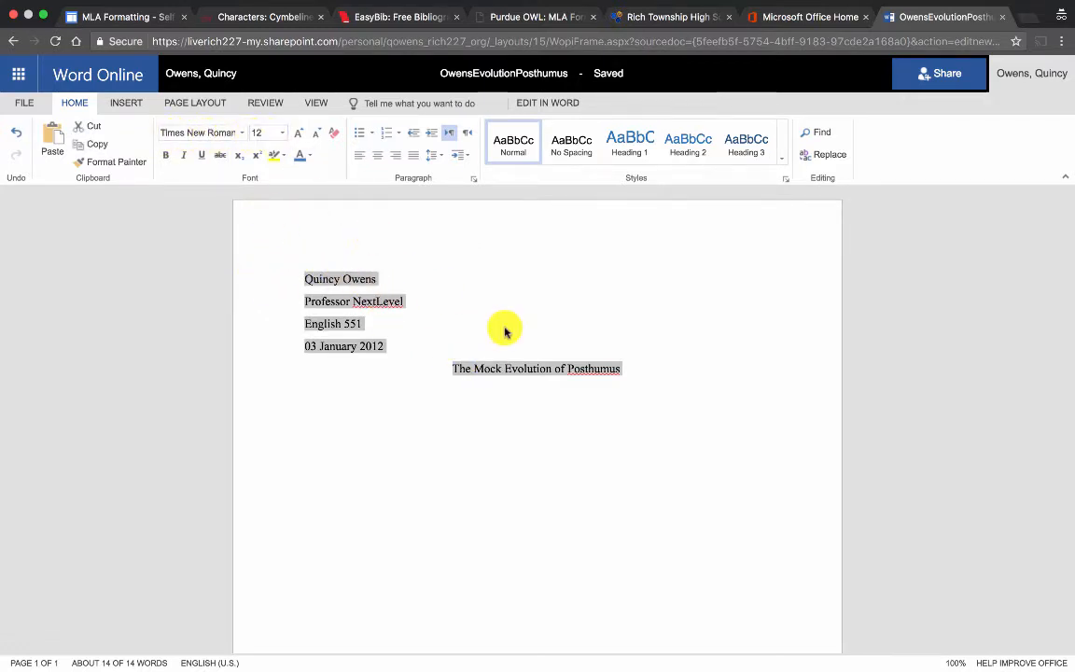
{"action": "left_click", "coordinate": [574, 394]}
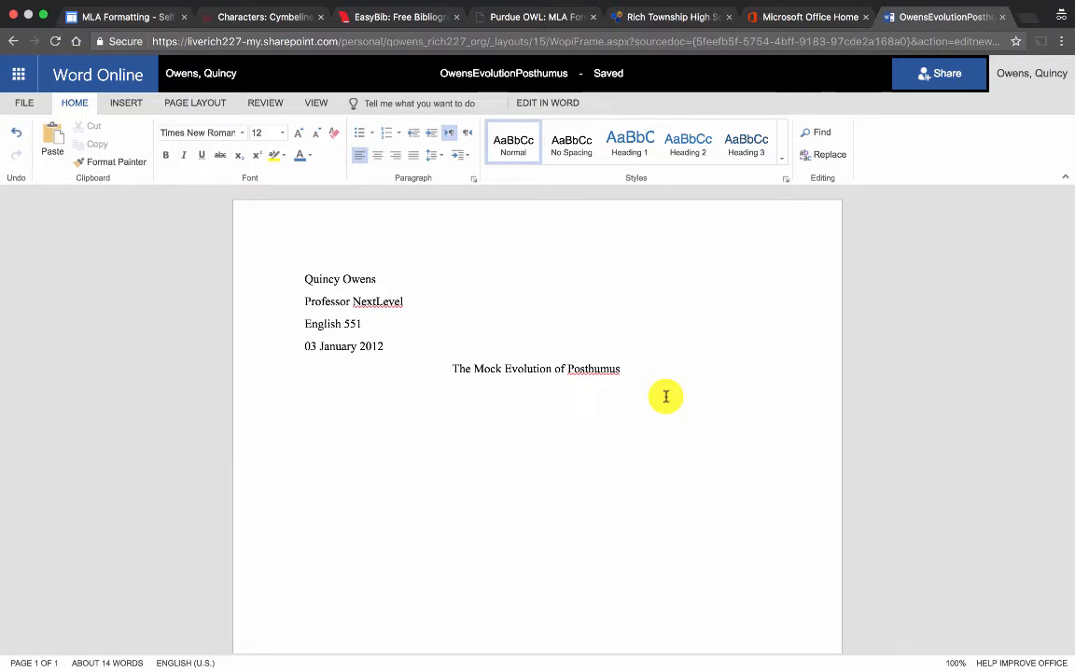
Give all text double line spacing with 0 pt before and after paragraphs.
{"action": "key", "text": "super+a"}
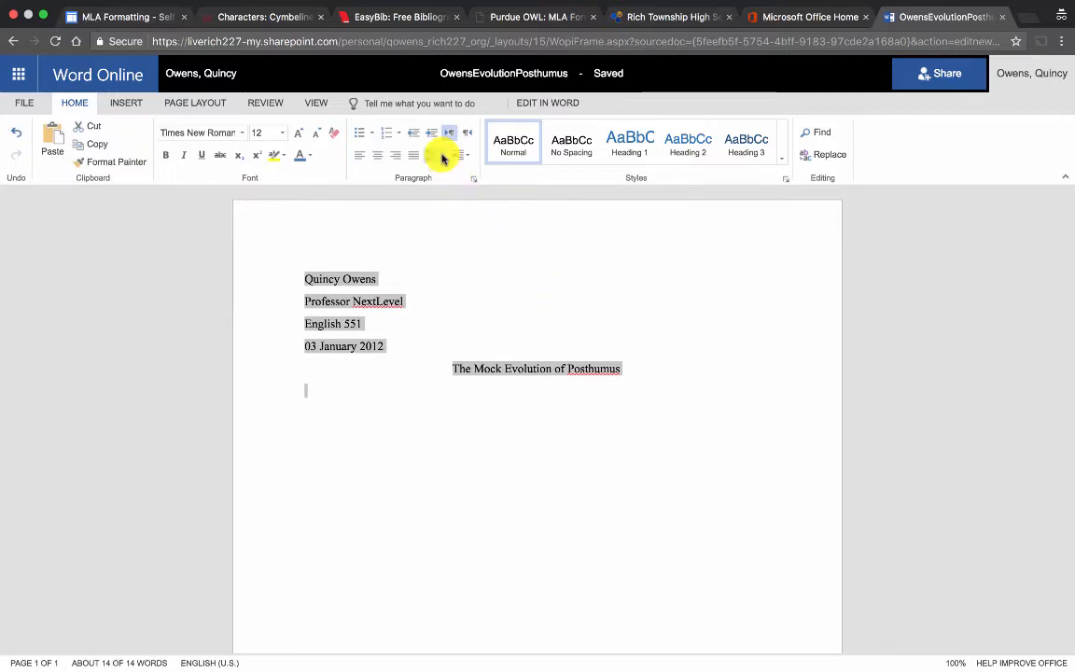
{"action": "left_click", "coordinate": [442, 158]}
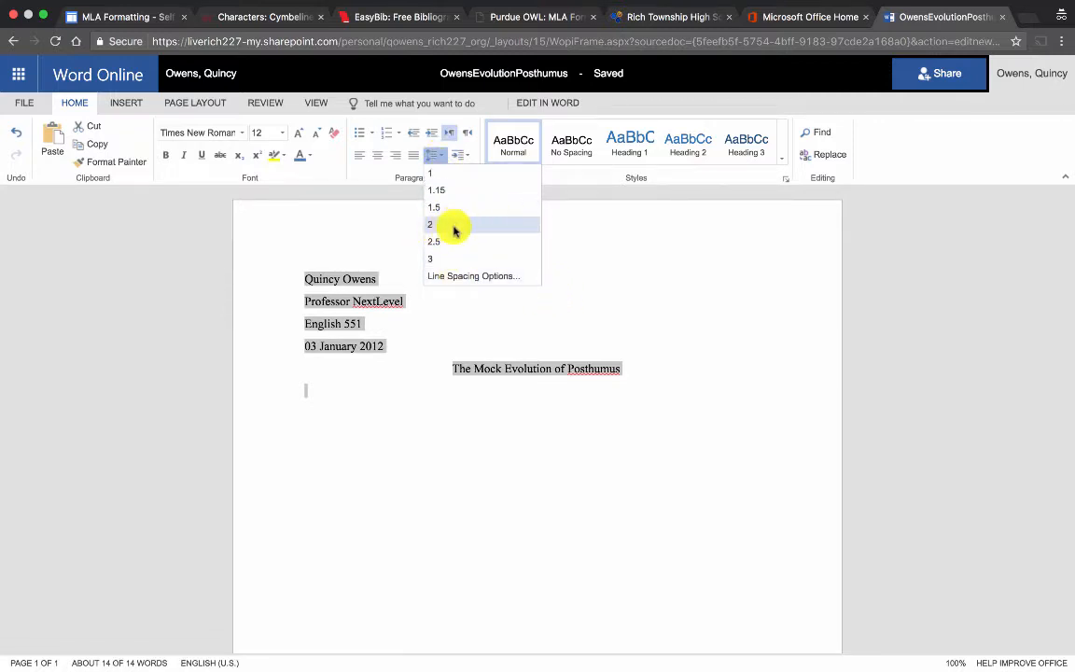
{"action": "left_click", "coordinate": [453, 277]}
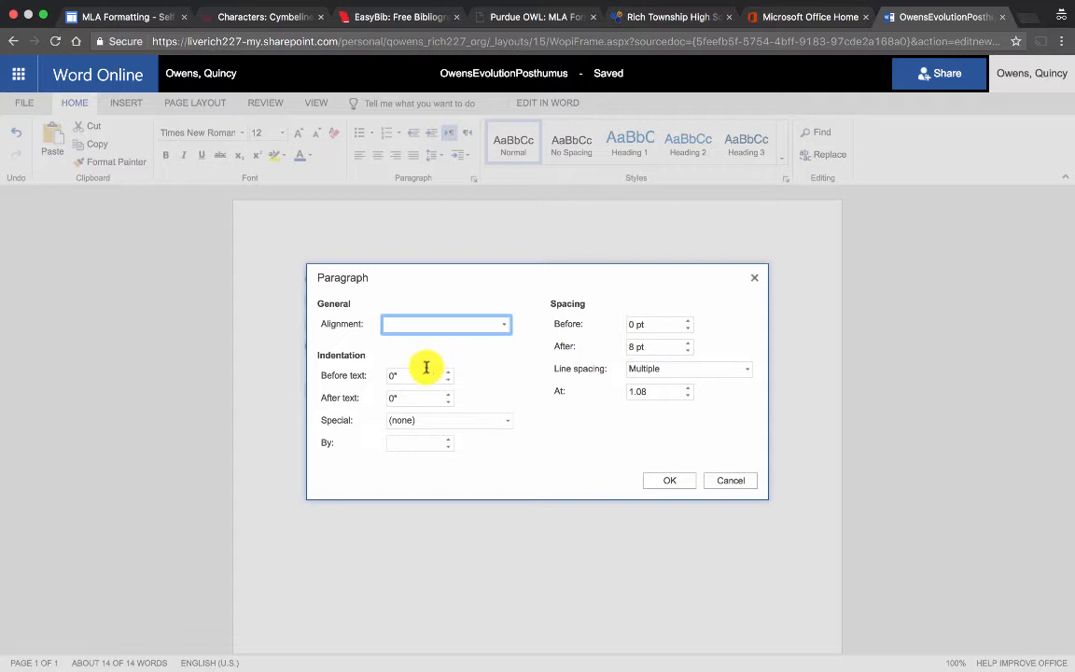
{"action": "left_click", "coordinate": [634, 325]}
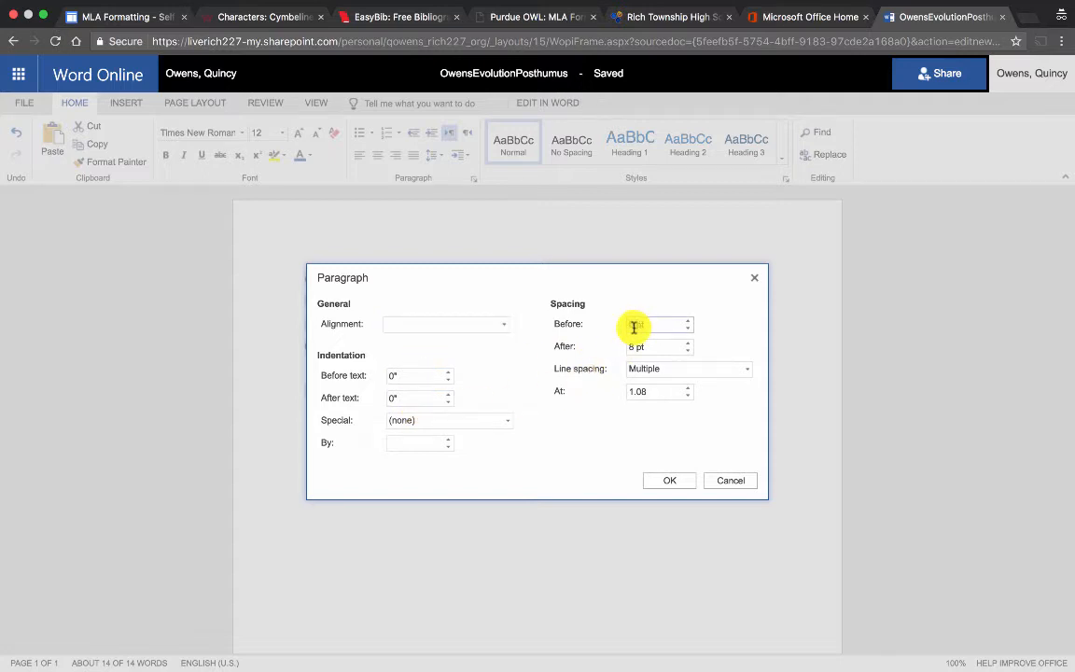
{"action": "type", "text": "0"}
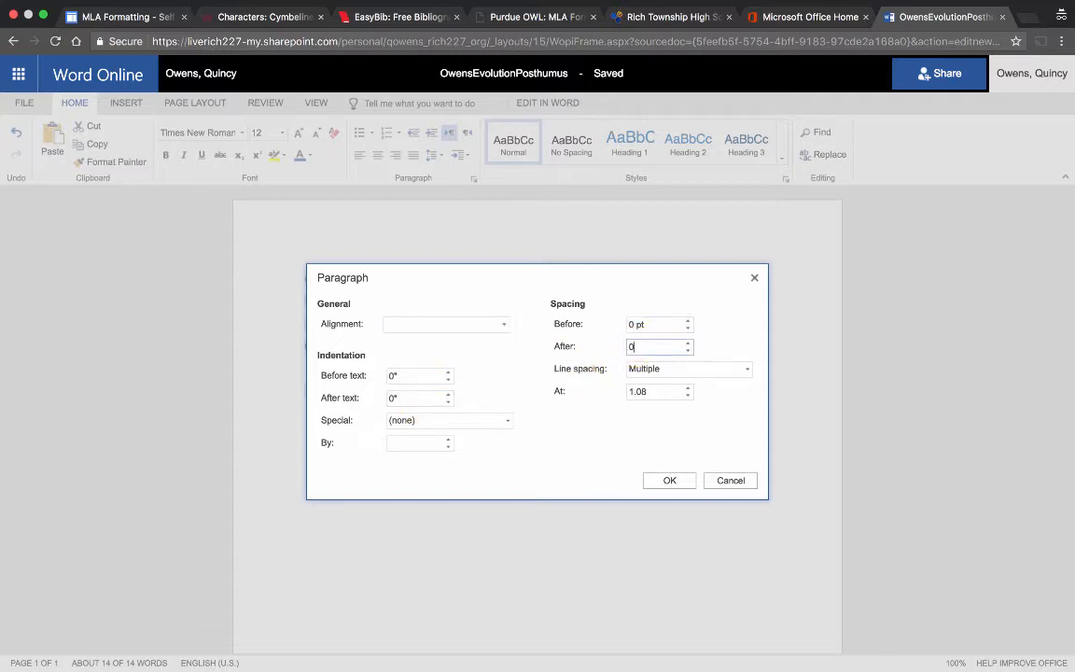
{"action": "left_click", "coordinate": [658, 373]}
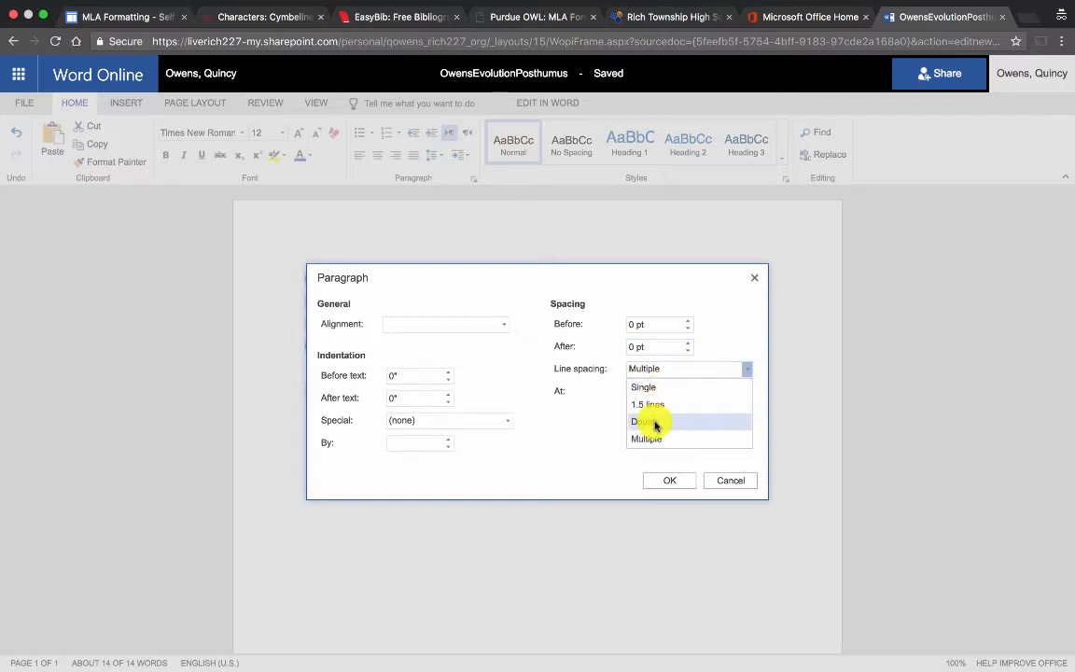
{"action": "left_click", "coordinate": [652, 422]}
{"action": "left_click", "coordinate": [673, 478]}
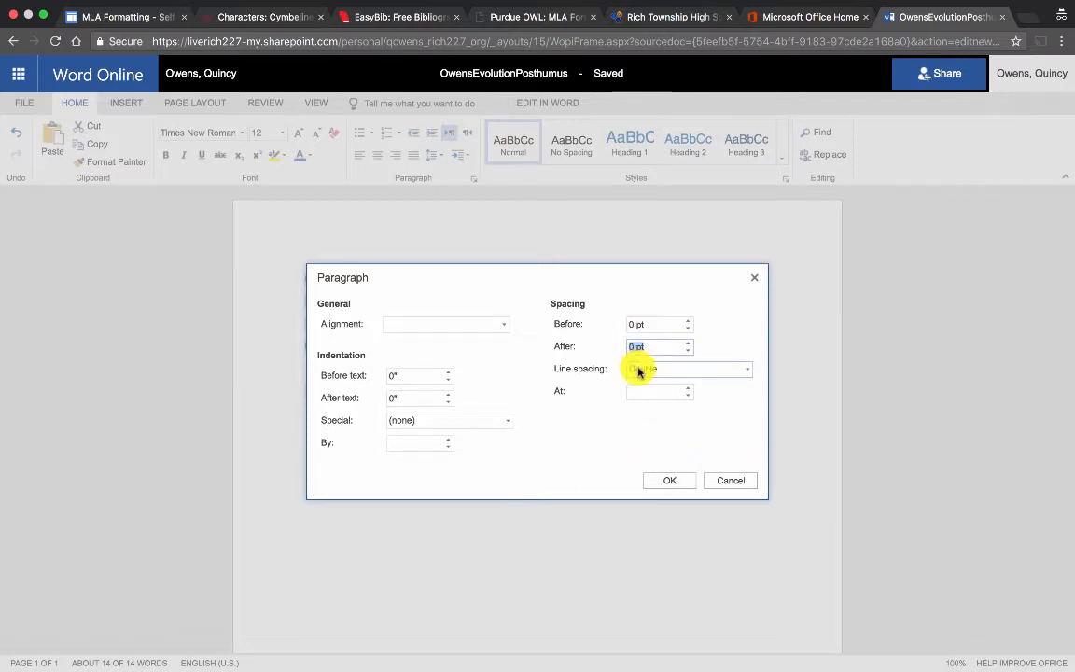
{"action": "left_click", "coordinate": [669, 480]}
{"action": "left_click", "coordinate": [585, 401]}
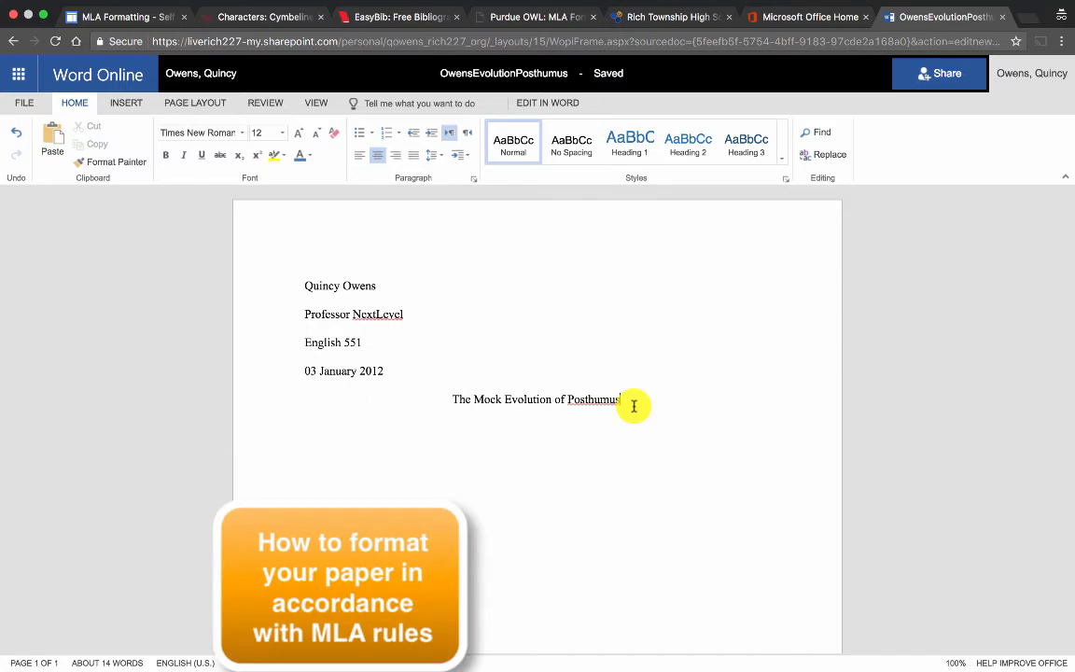
Begin an indented paragraph under the title starting with 'William Shakespeare'.
{"action": "key", "text": "Return"}
{"action": "key", "text": "ctrl+l"}
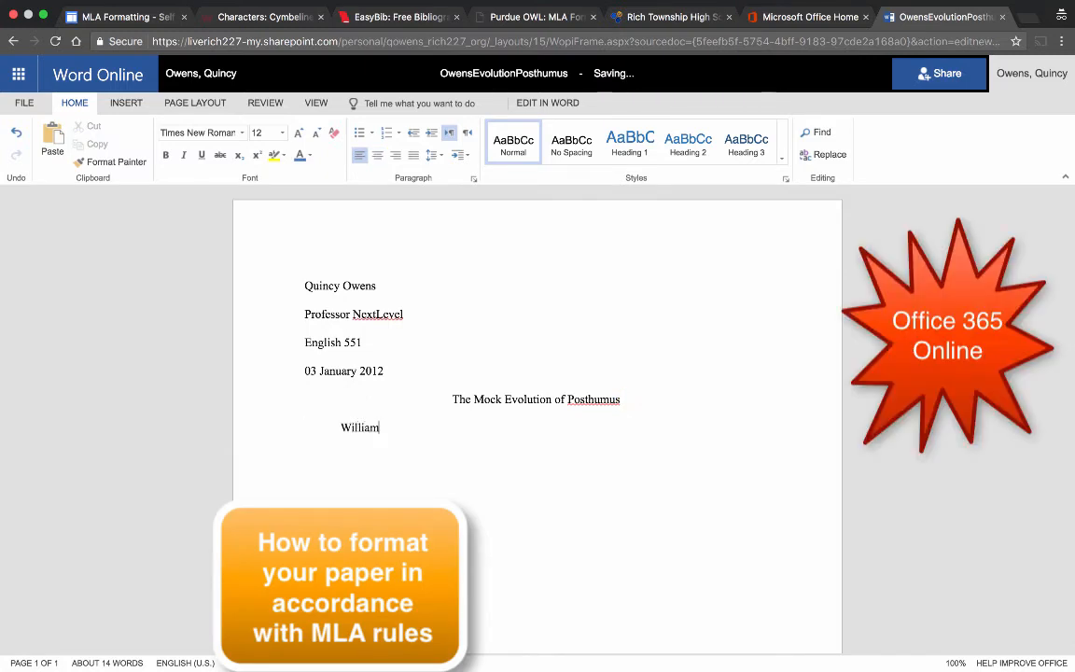
{"action": "type", "text": "William Shakespeare ha"}
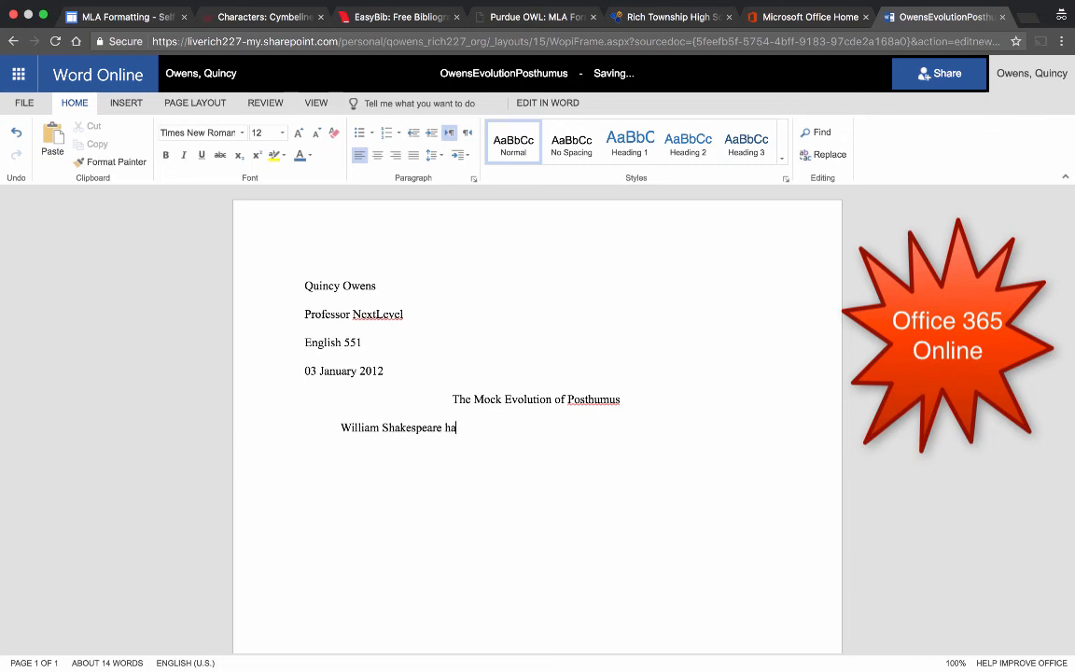